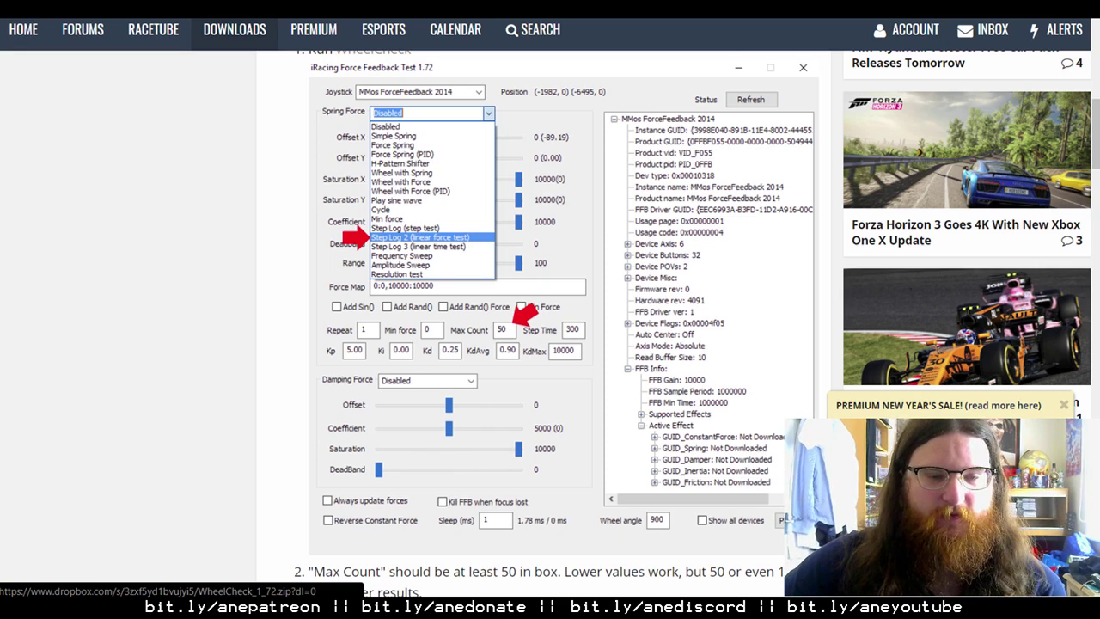
- Look over the LUT Generator for AC page, covering its description, WheelCheck prerequisite and usage introduction
mouse_move(224, 608)
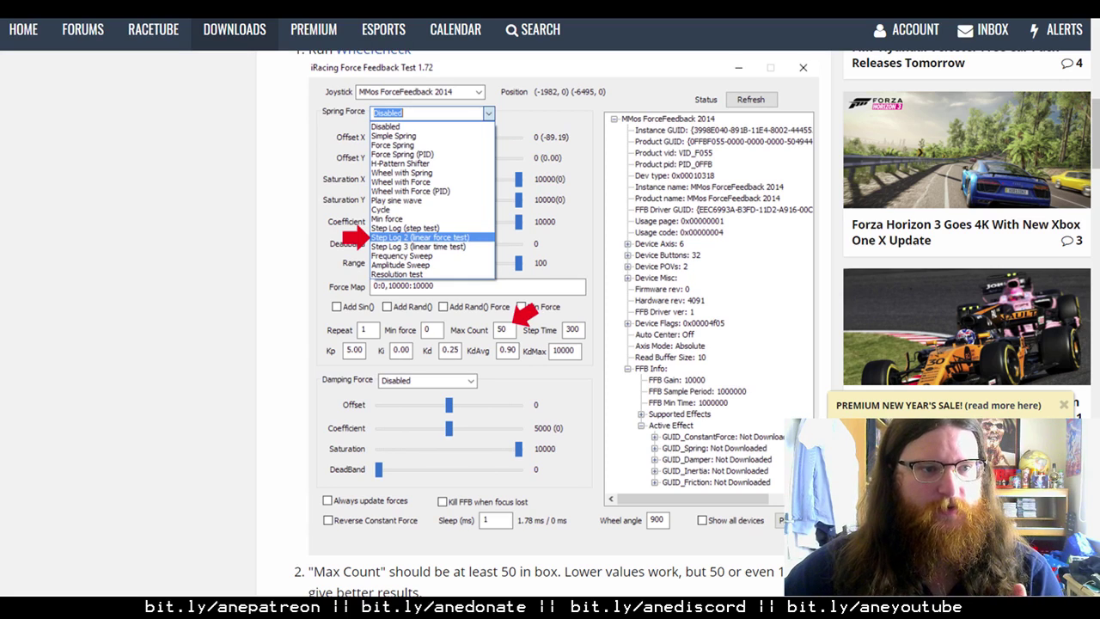
scroll(550, 321, up, 5)
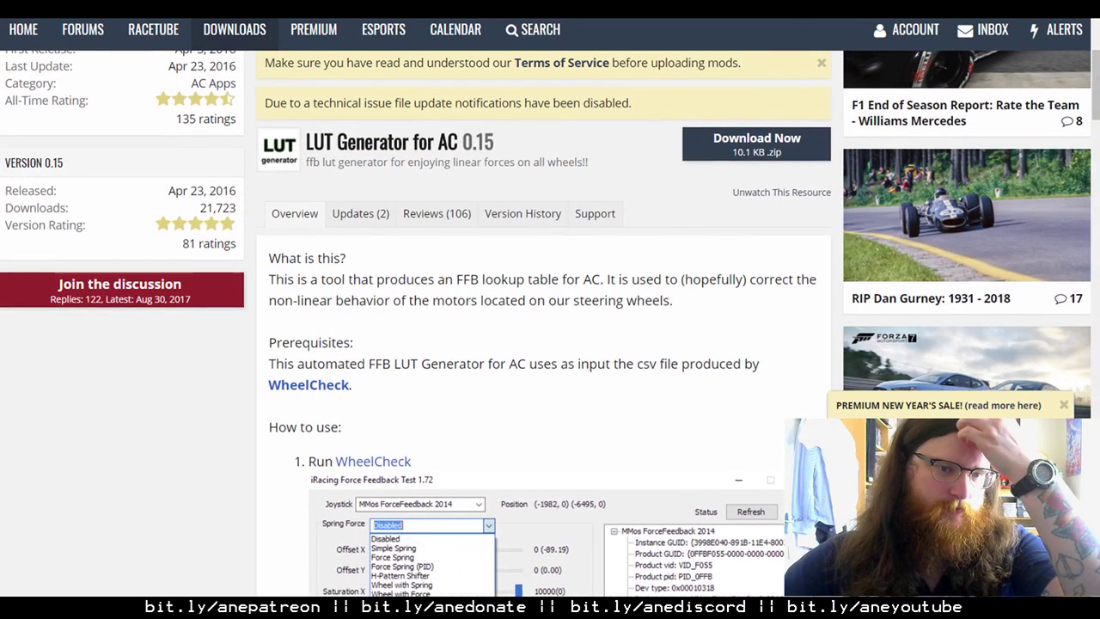
scroll(551, 321, up, 1)
scroll(550, 322, up, 1)
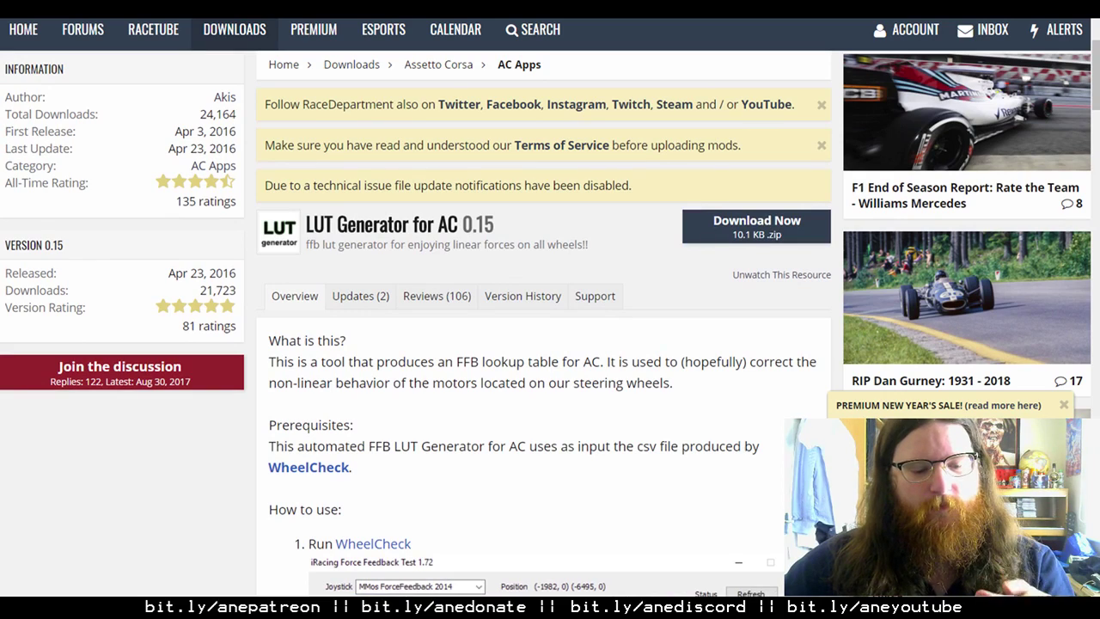
scroll(550, 322, down, 2)
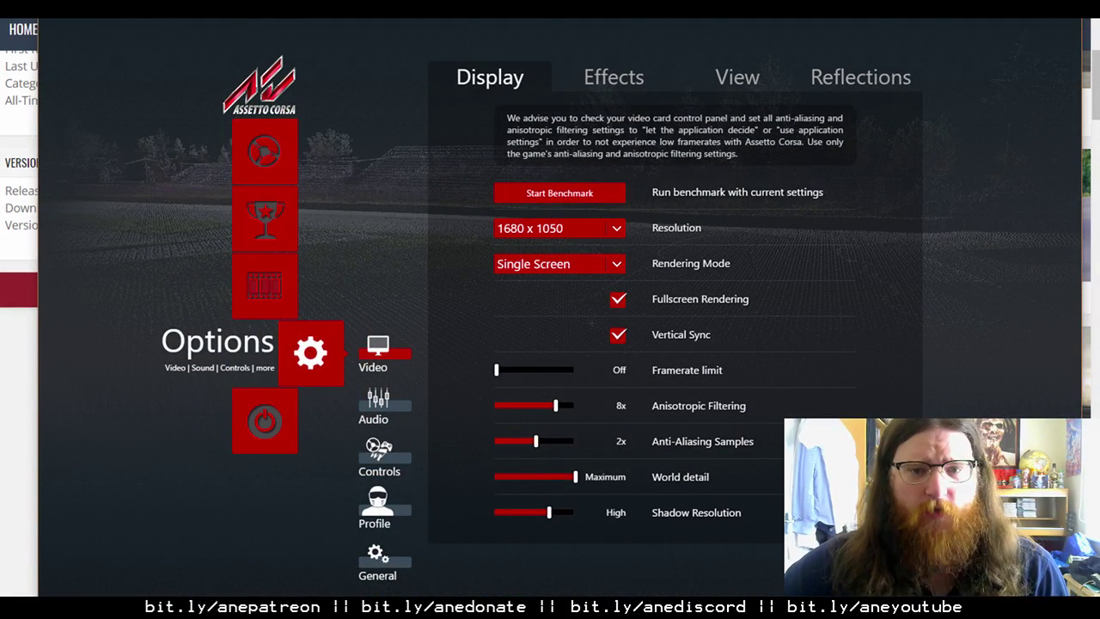
- Switch to Assetto Corsa and inspect the control presets, main axis assignments and advanced force feedback settings
click(380, 457)
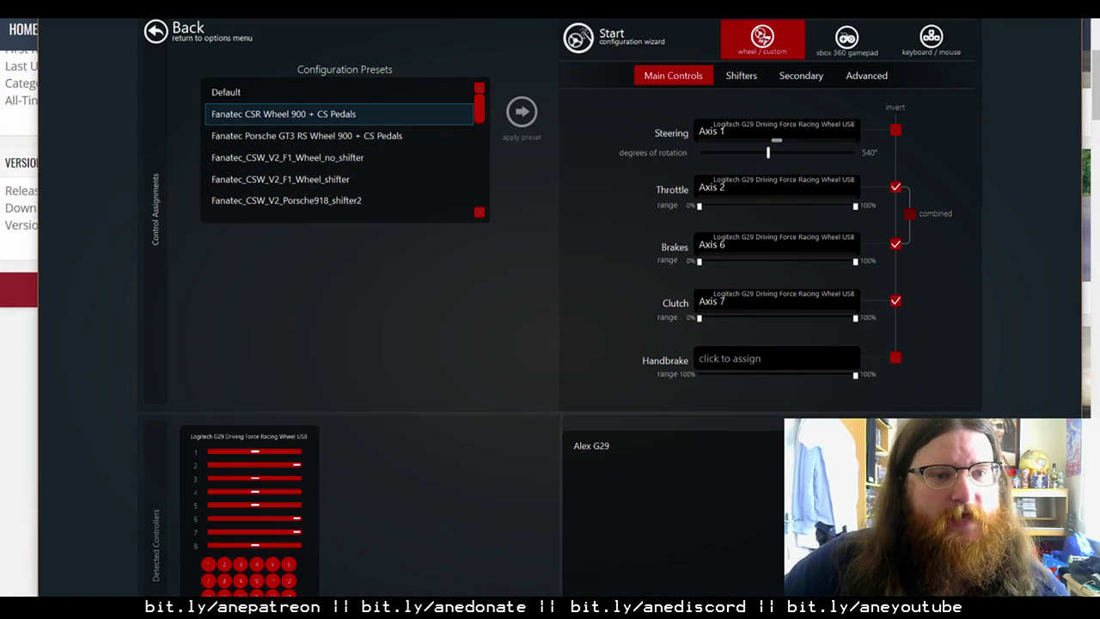
scroll(344, 146, down, 10)
scroll(343, 146, up, 2)
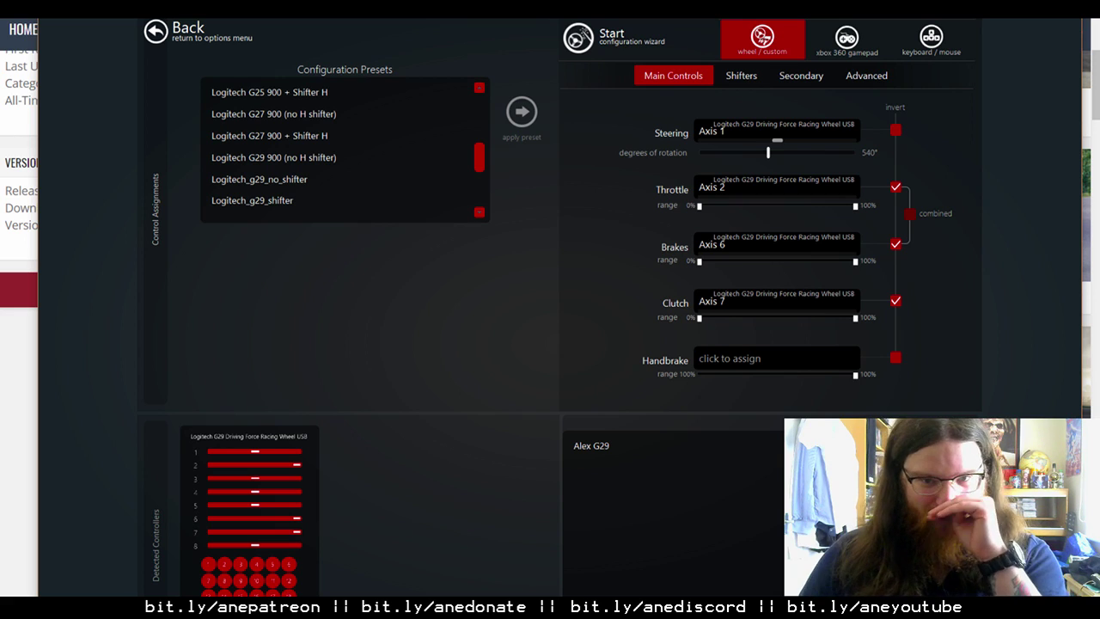
click(866, 76)
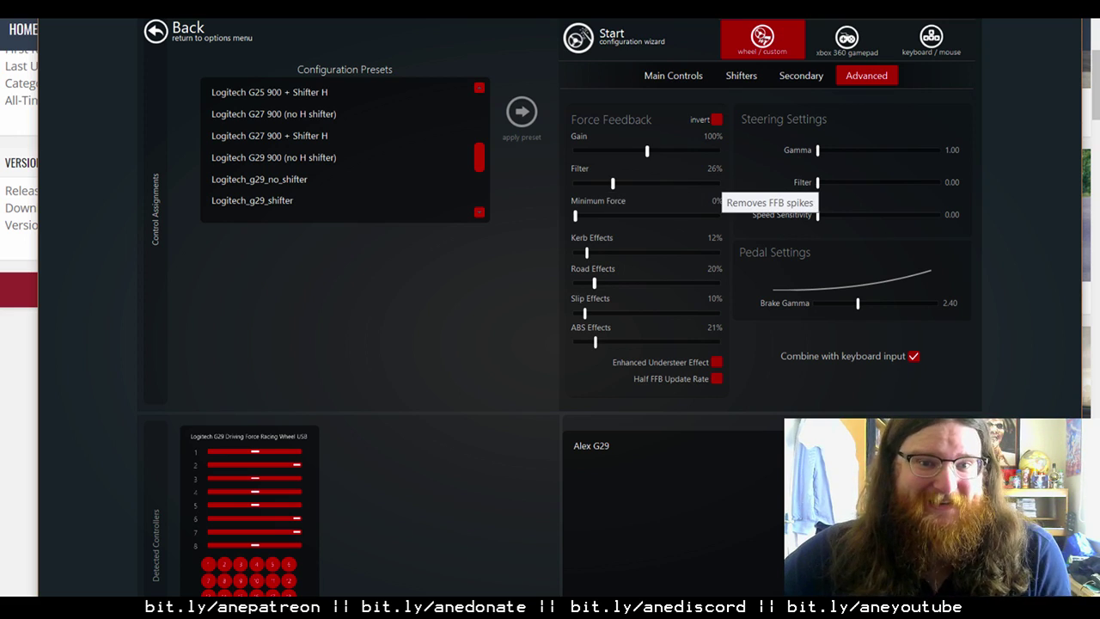
click(673, 76)
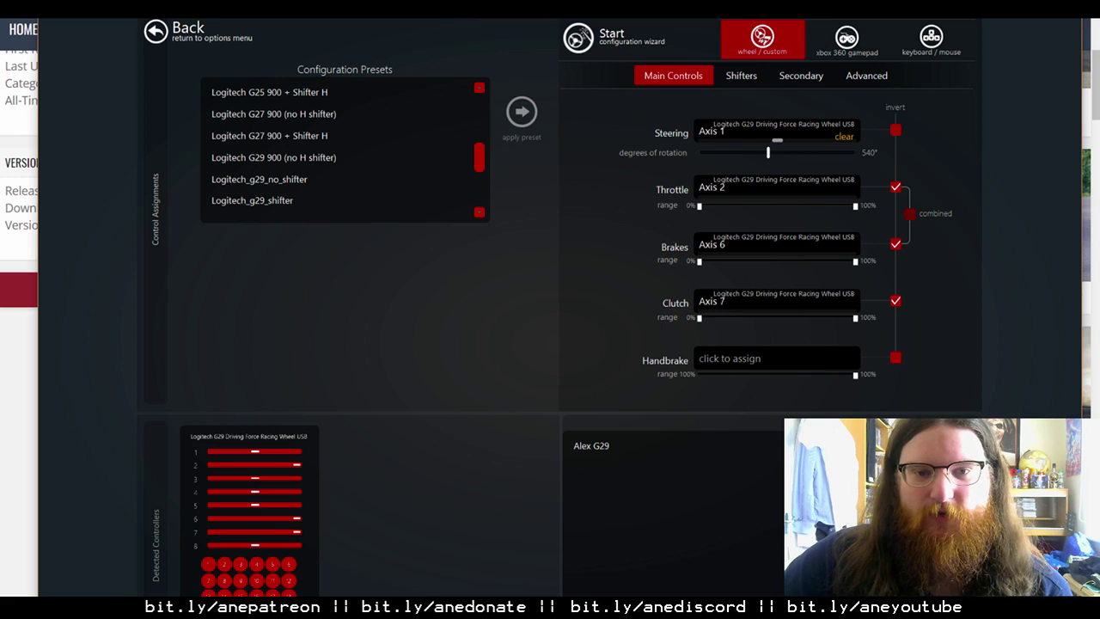
mouse_move(778, 302)
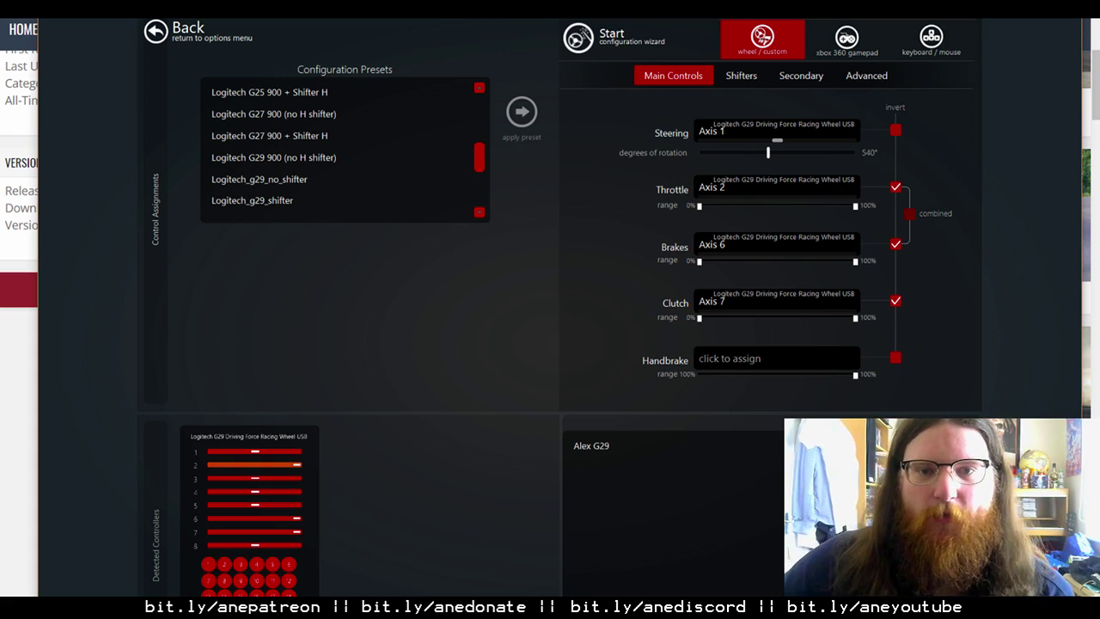
click(866, 75)
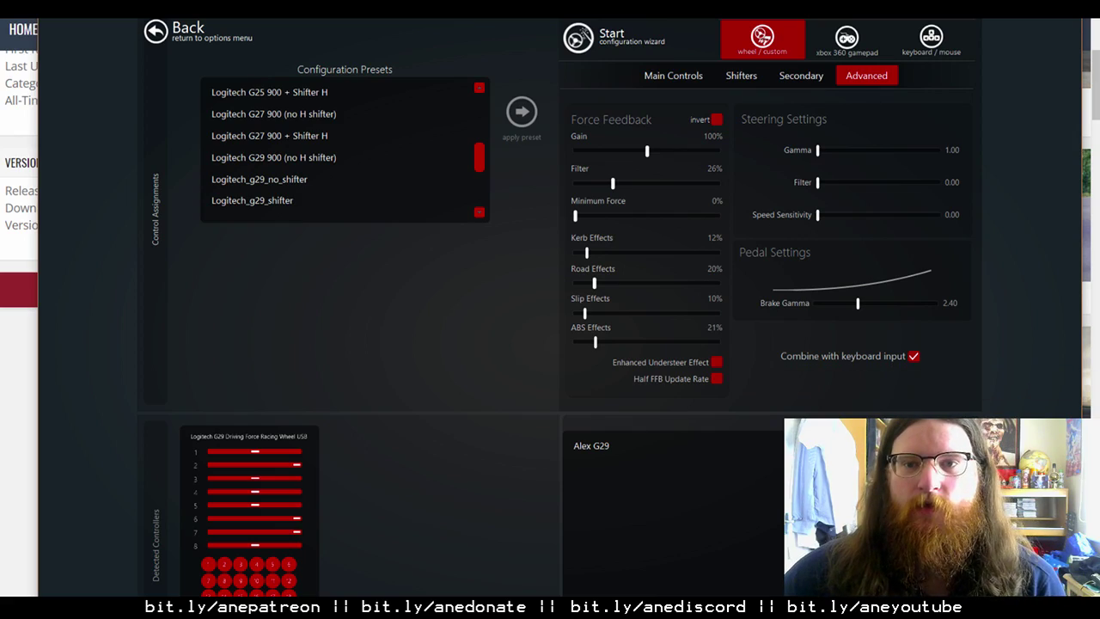
- Return to the LUT Generator page, launch WheelCheck from the Downloads folder and move its window fully into view
key(alt+Tab)
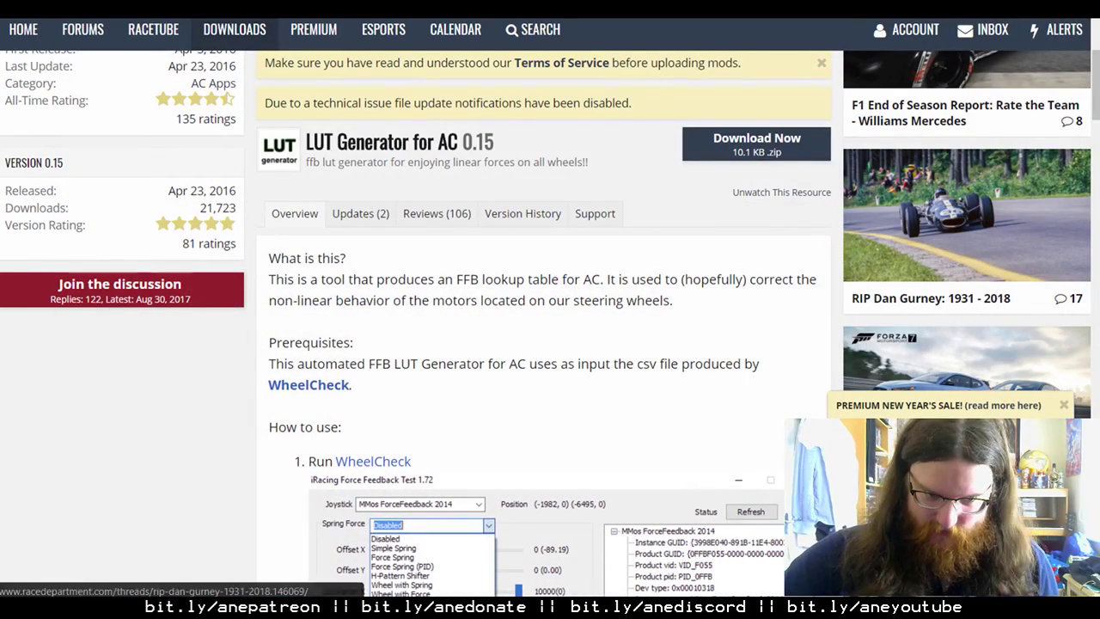
scroll(550, 344, down, 5)
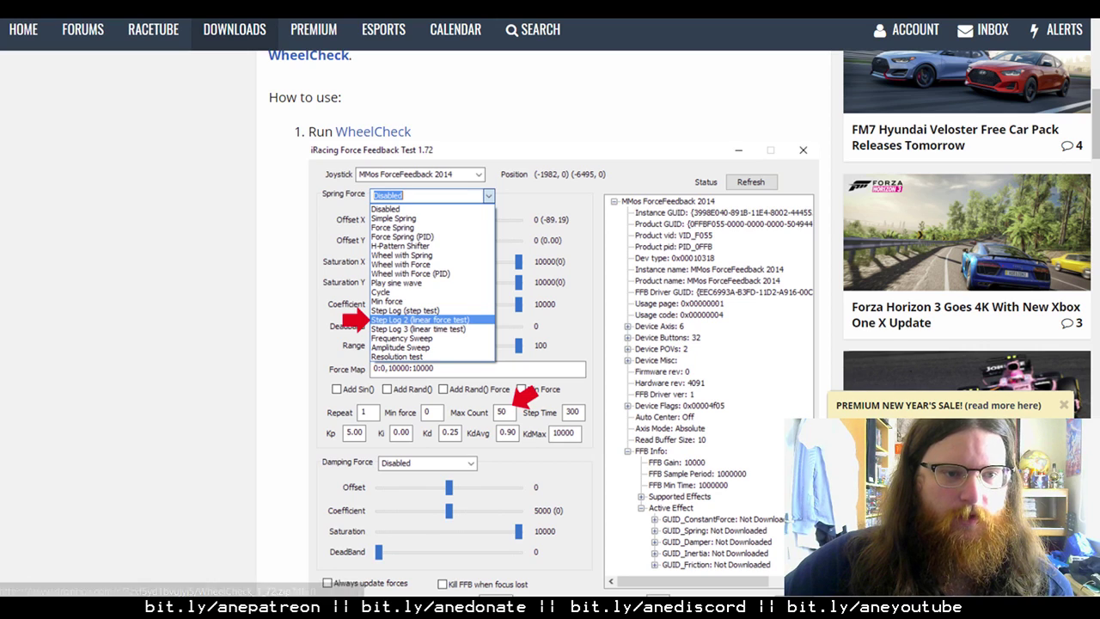
scroll(551, 326, down, 1)
mouse_move(163, 606)
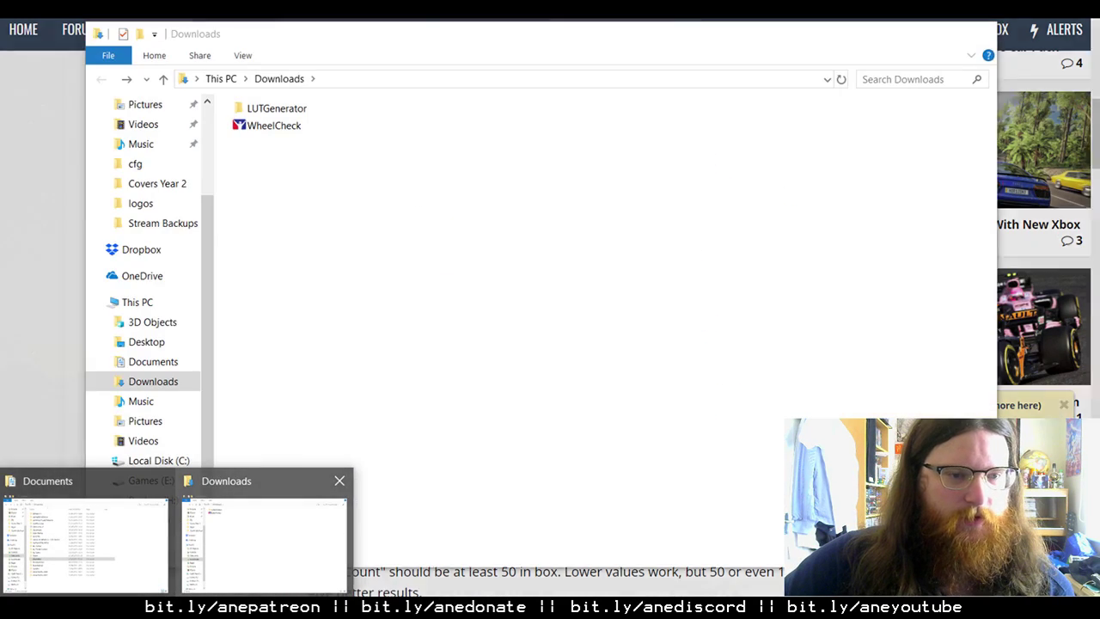
click(265, 538)
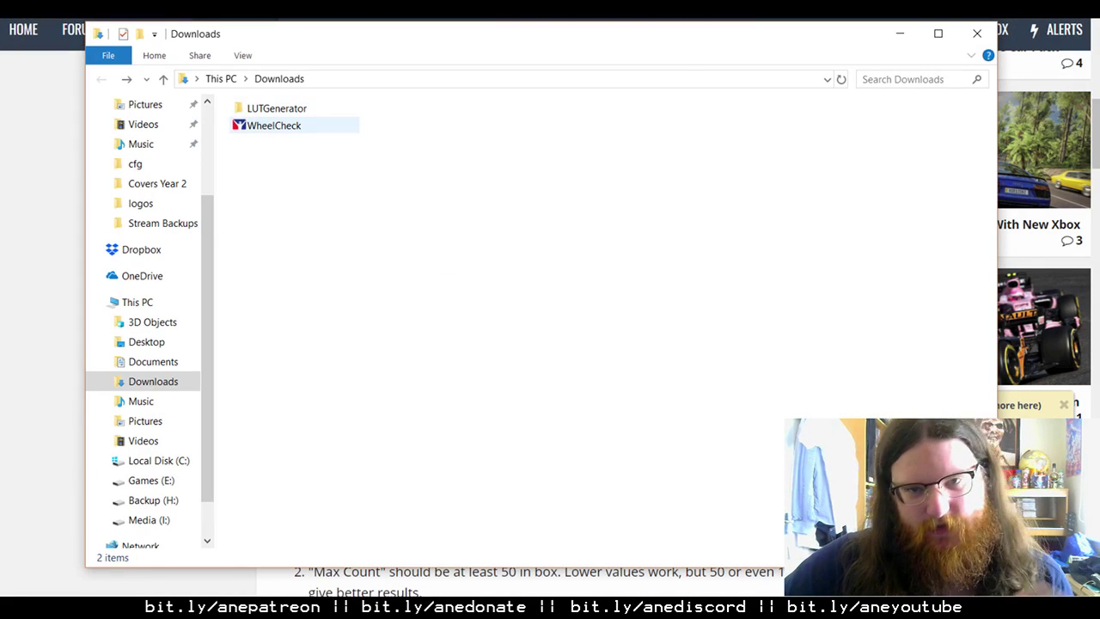
double_click(273, 125)
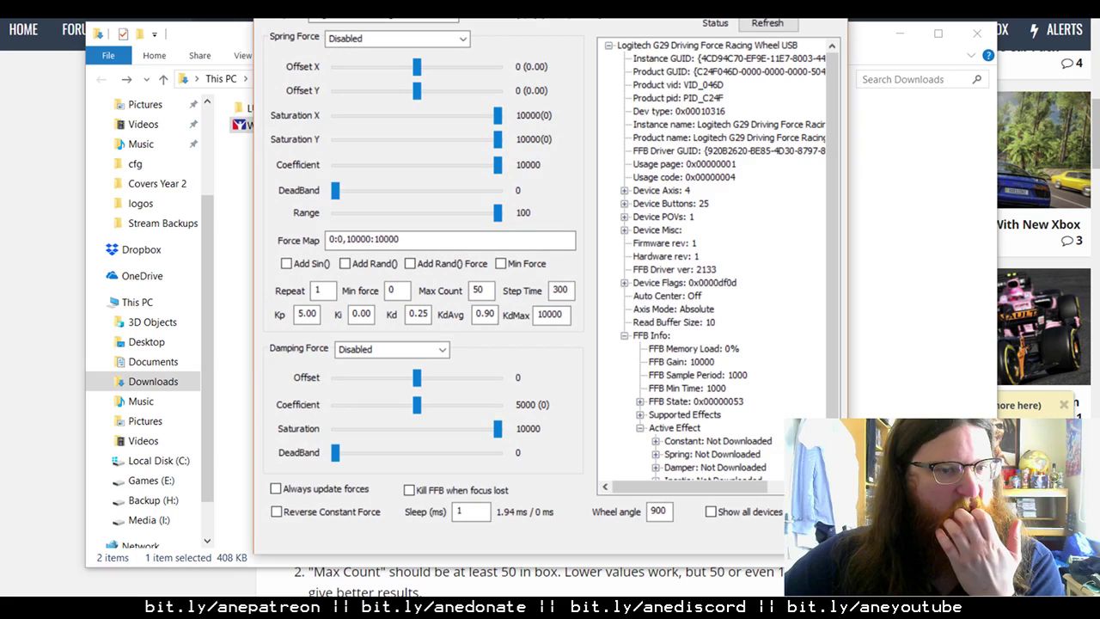
drag(571, 1, 567, 62)
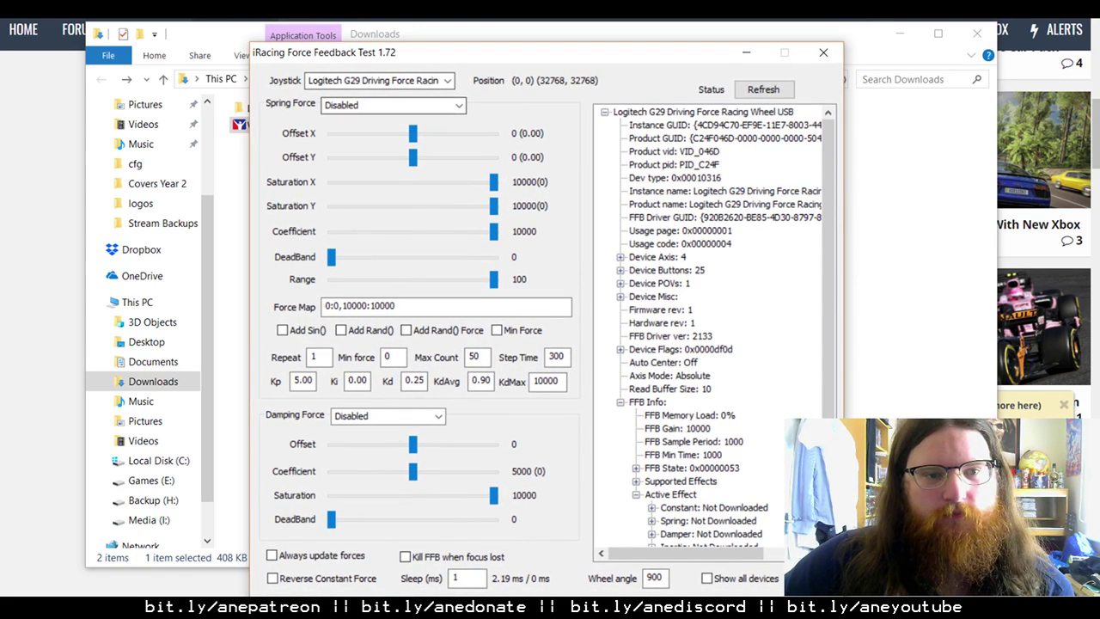
- Check the joystick selection in WheelCheck and open the Spring Force options to locate Step Log 2 (linear force test)
click(448, 81)
click(448, 80)
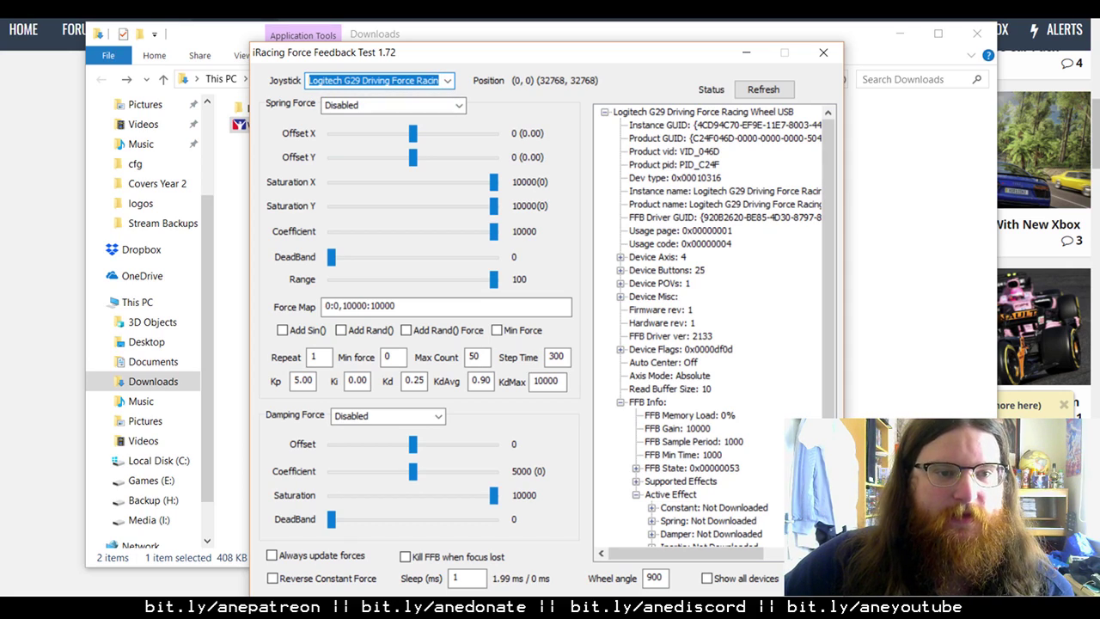
click(393, 105)
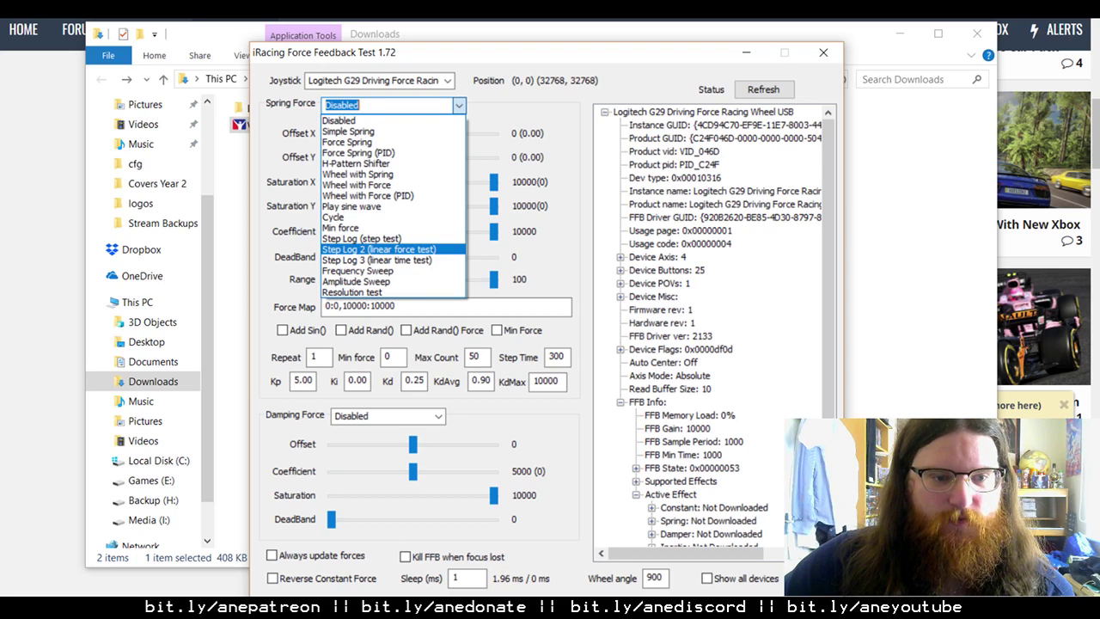
- Switch to the LUT Generator page and read the numbered instructions on Max Count, Step Log 2 and extracting LUTGenerator.zip
key(alt+Tab)
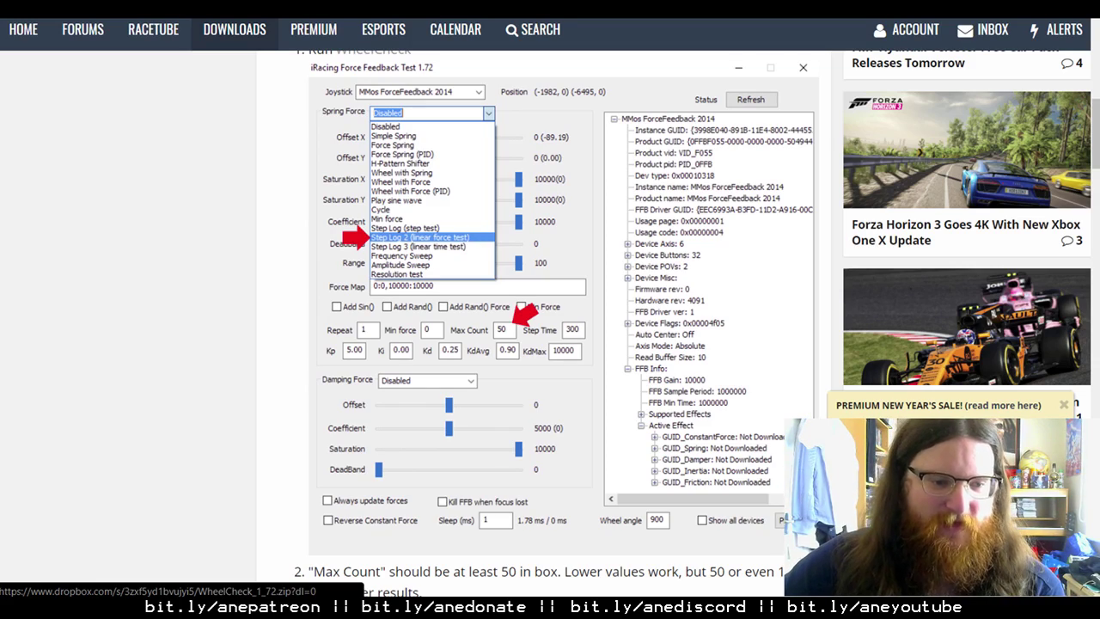
scroll(374, 296, down, 6)
scroll(374, 296, up, 9)
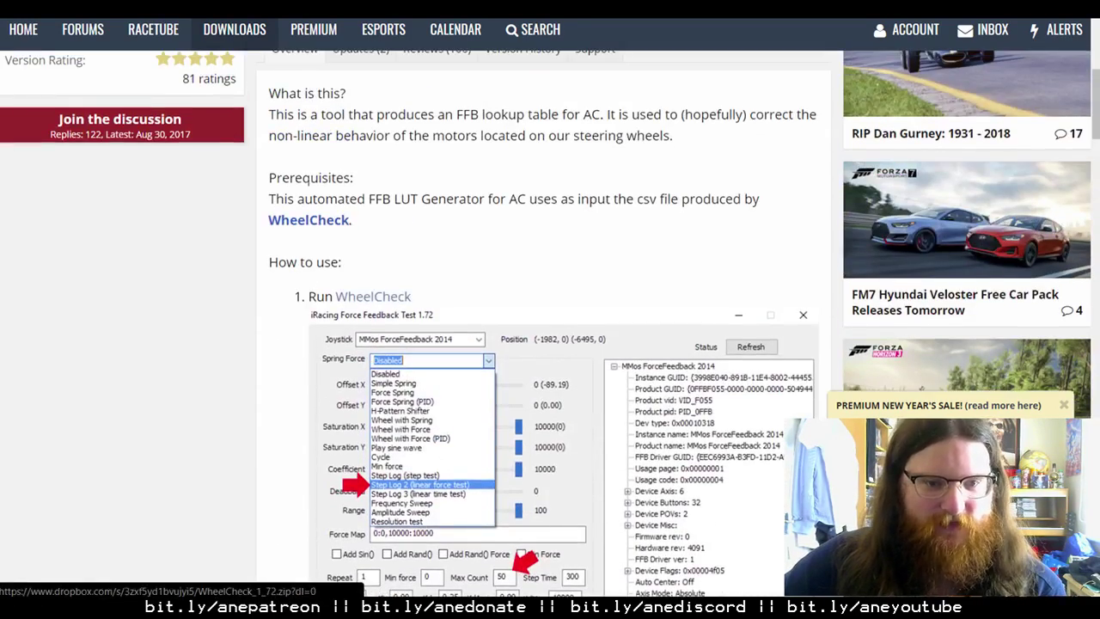
scroll(374, 296, down, 4)
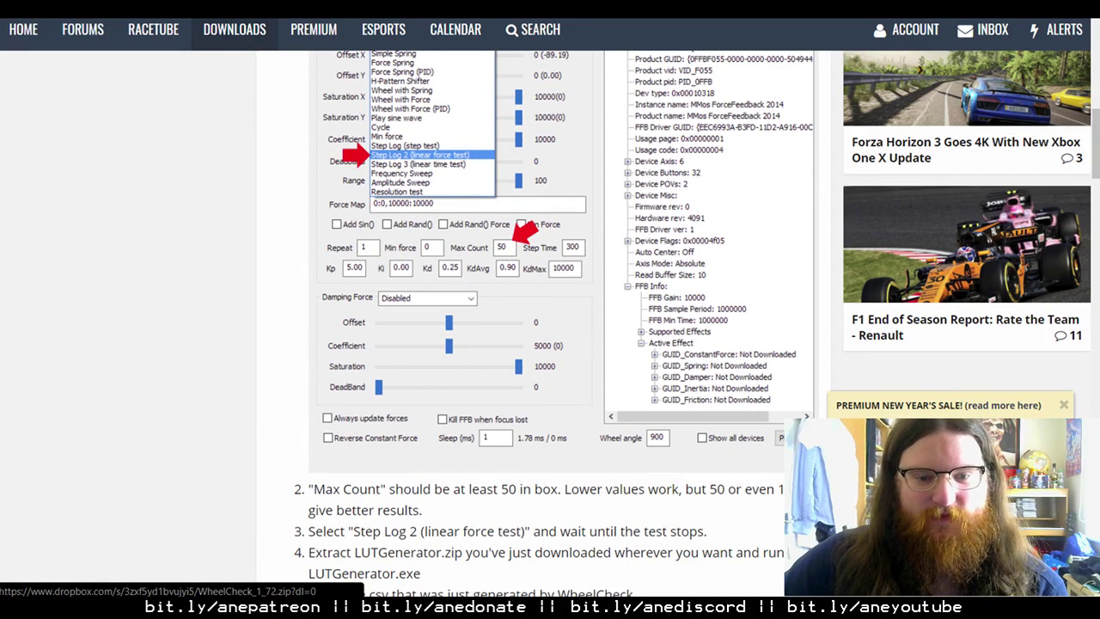
scroll(550, 327, down, 4)
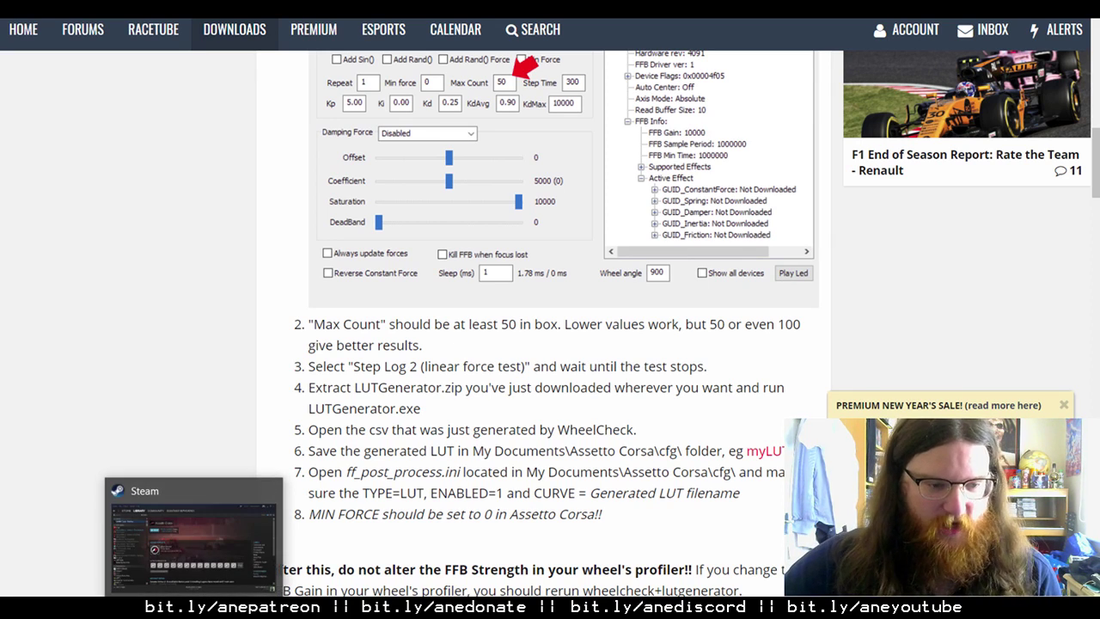
- Bring the WheelCheck window back to the front, reposition it and close it
mouse_move(163, 609)
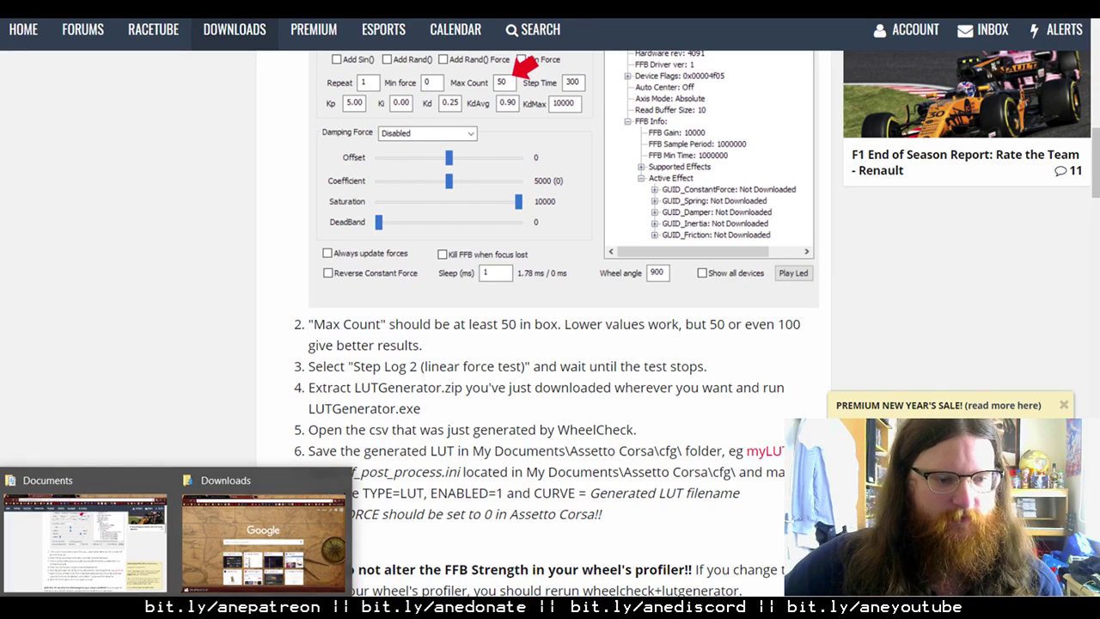
click(284, 609)
drag(583, 55, 578, 17)
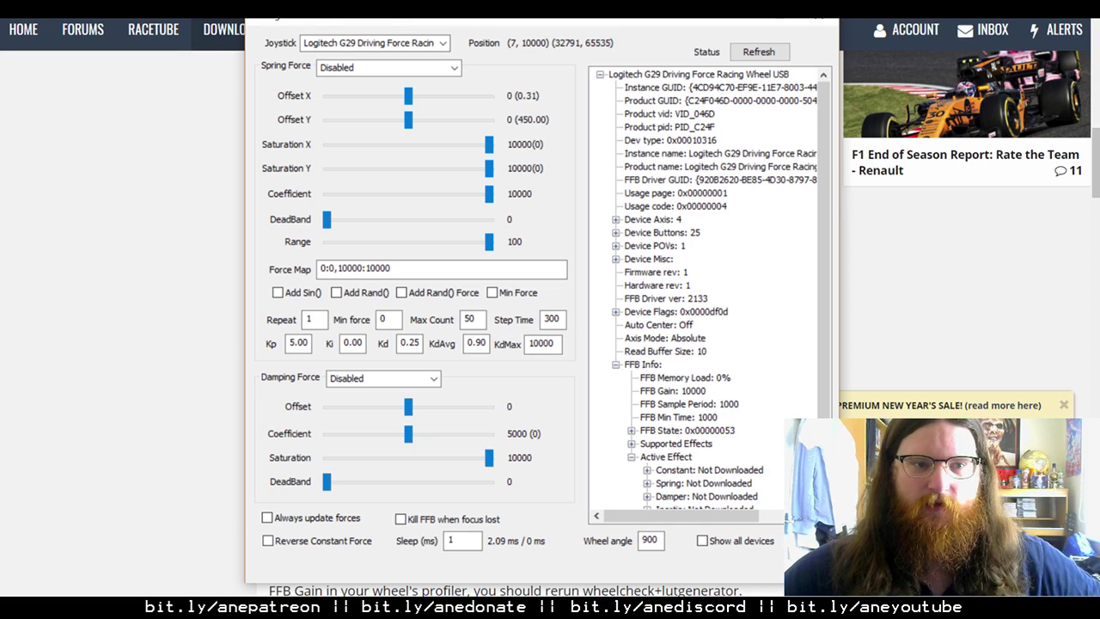
drag(534, 14, 539, 62)
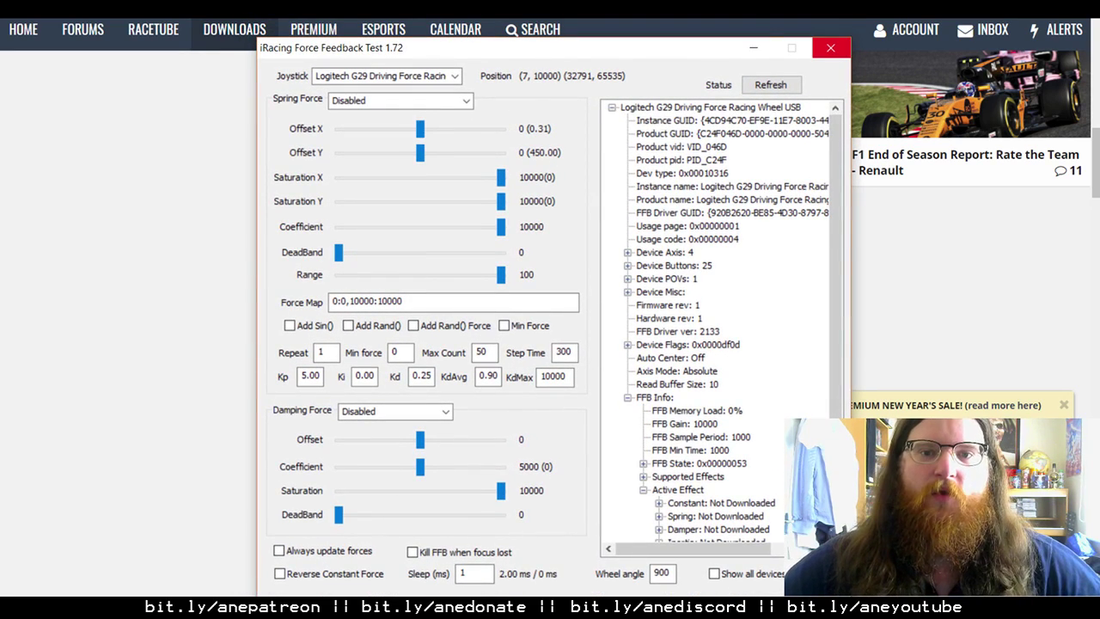
click(830, 47)
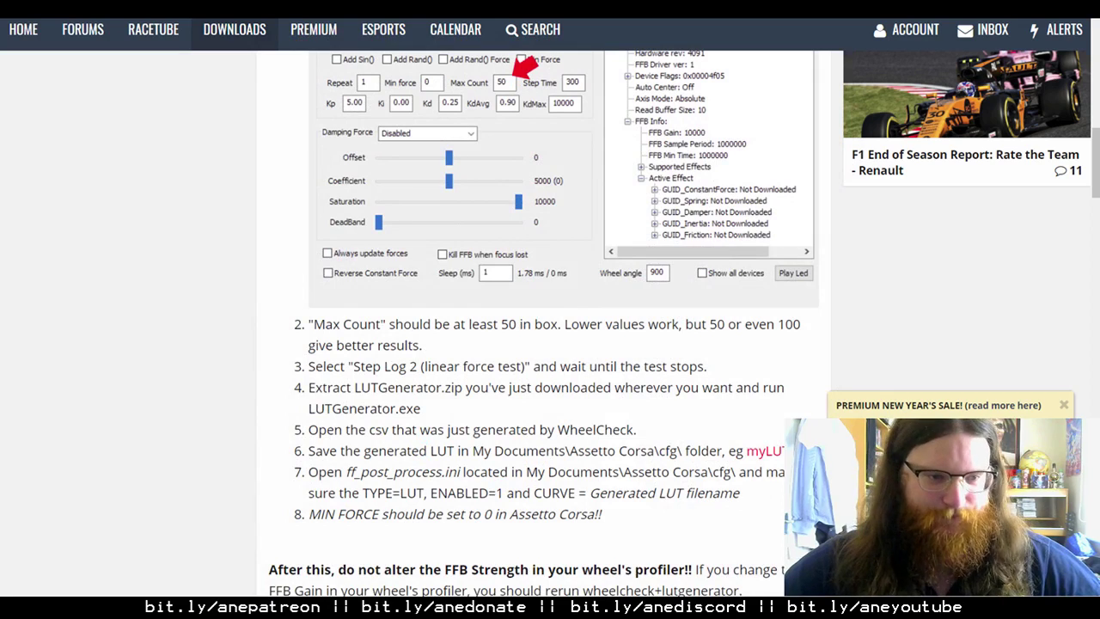
- Switch to the Documents window in File Explorer and browse through This PC back into the Documents folder
mouse_move(176, 607)
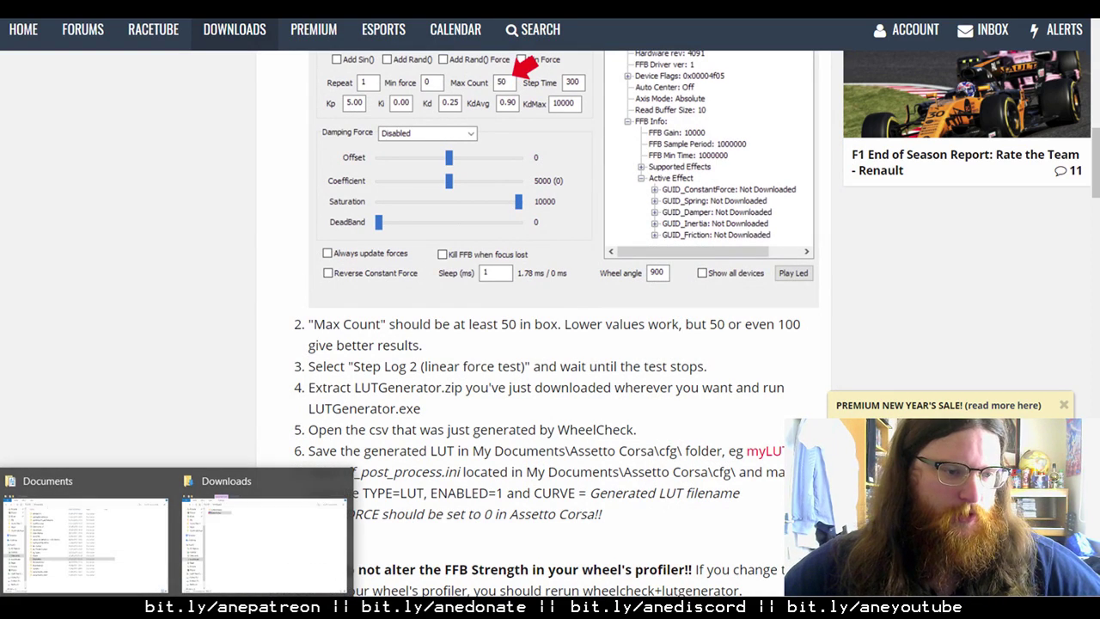
click(86, 537)
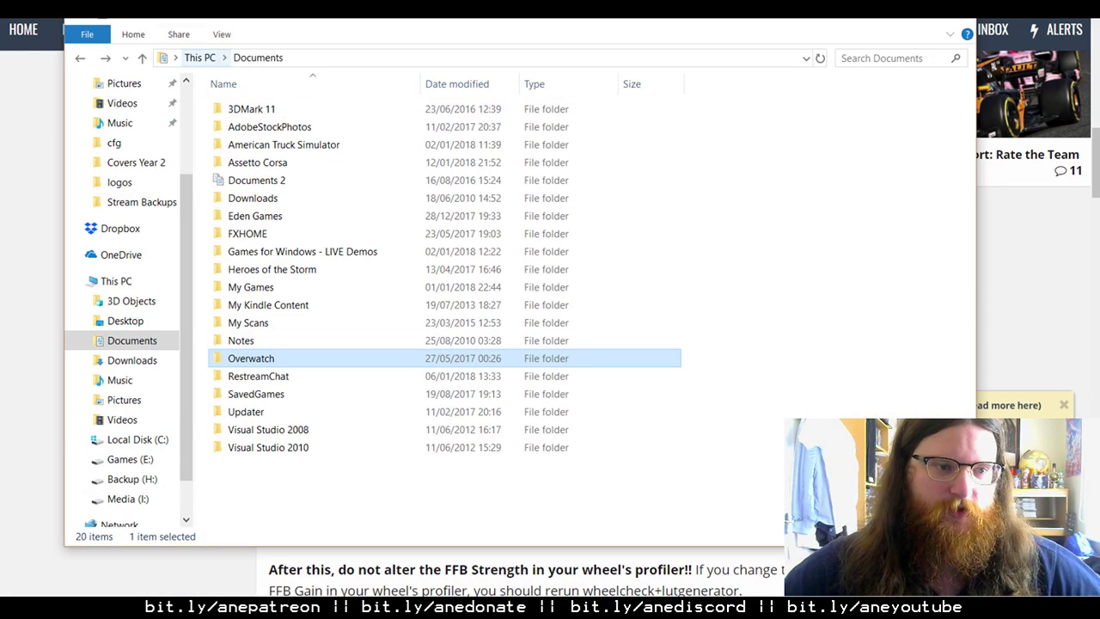
click(199, 58)
double_click(729, 122)
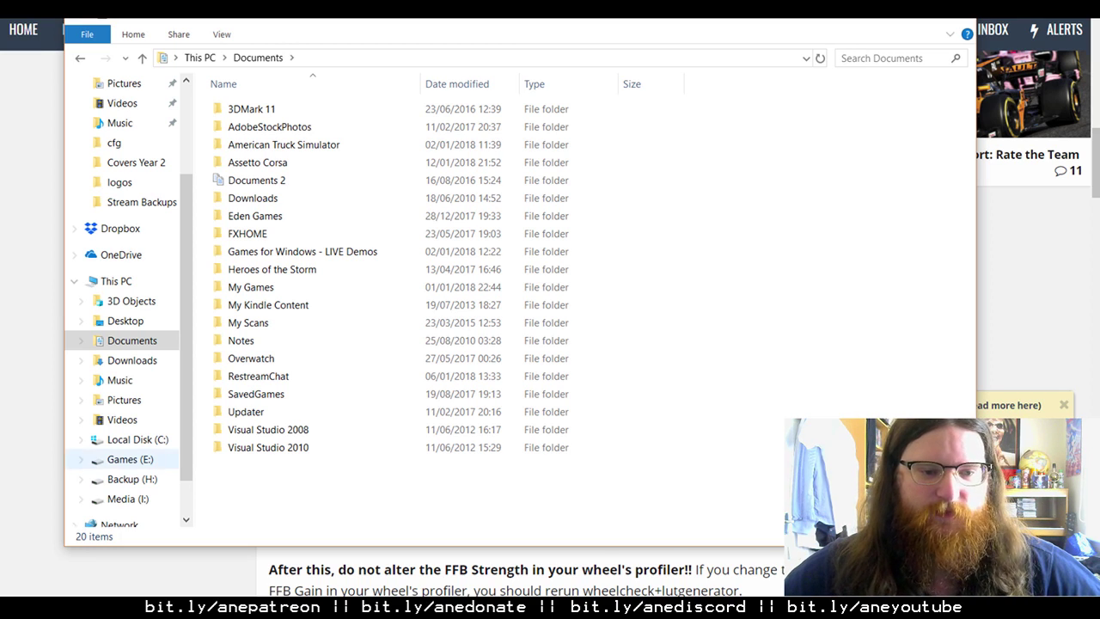
- Review the LUT Generator page's instructions on opening the csv, saving the LUT and editing ff_post_process.ini
key(alt+Tab)
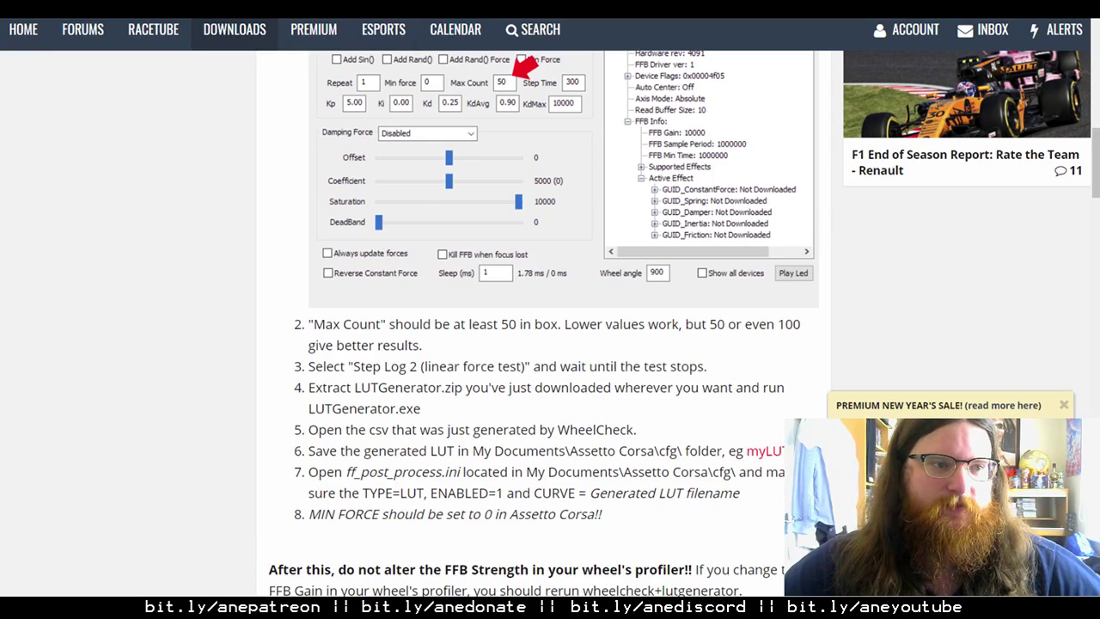
scroll(542, 327, up, 8)
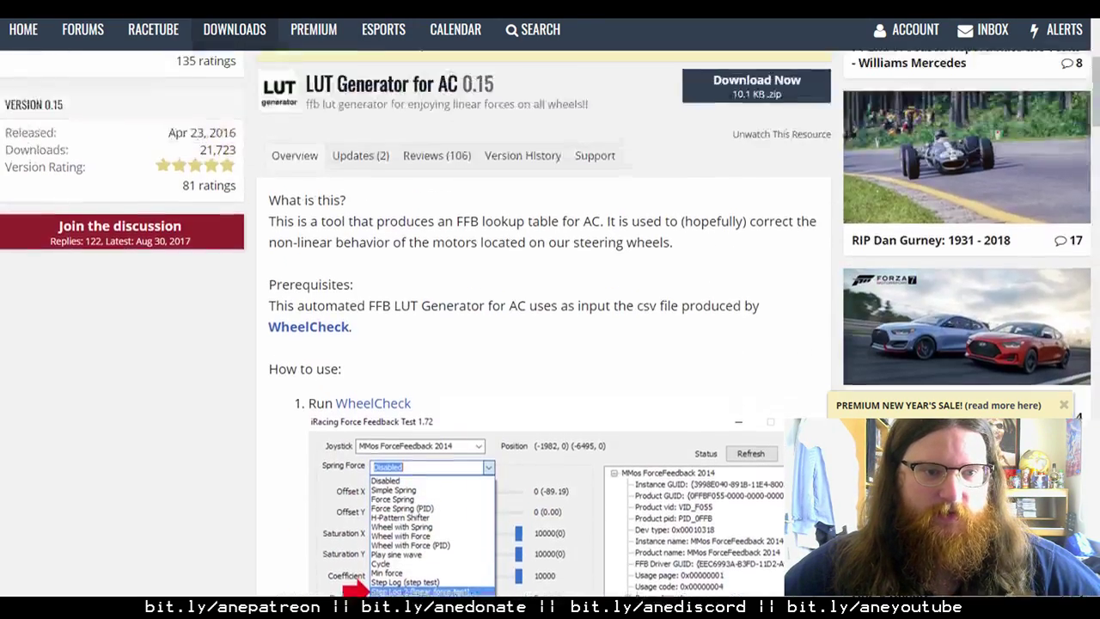
scroll(542, 326, down, 4)
scroll(542, 326, down, 5)
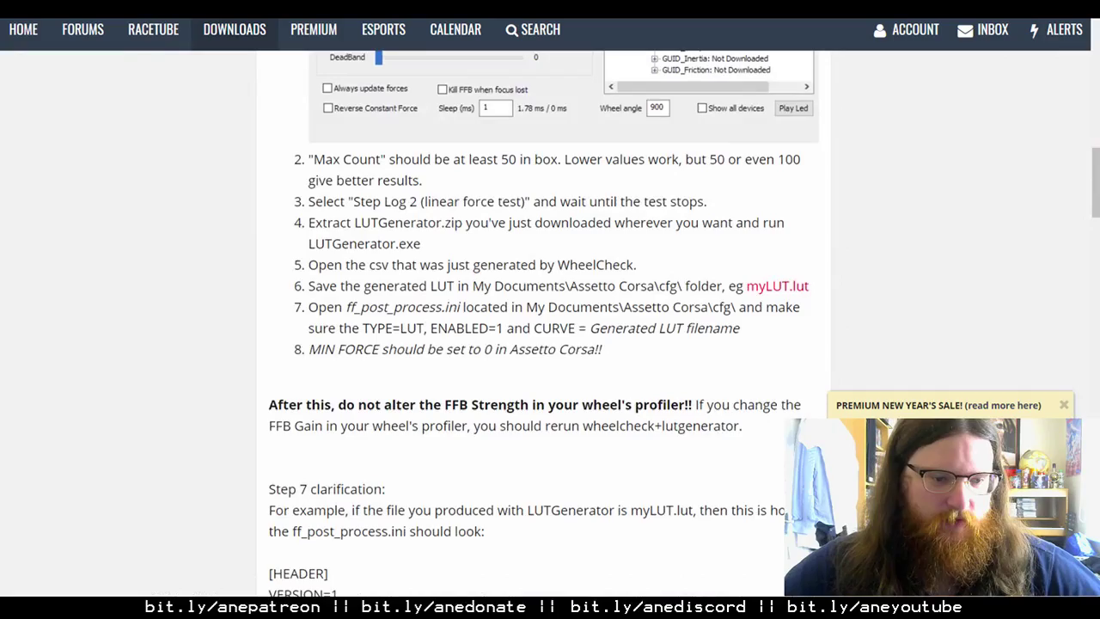
scroll(541, 326, up, 11)
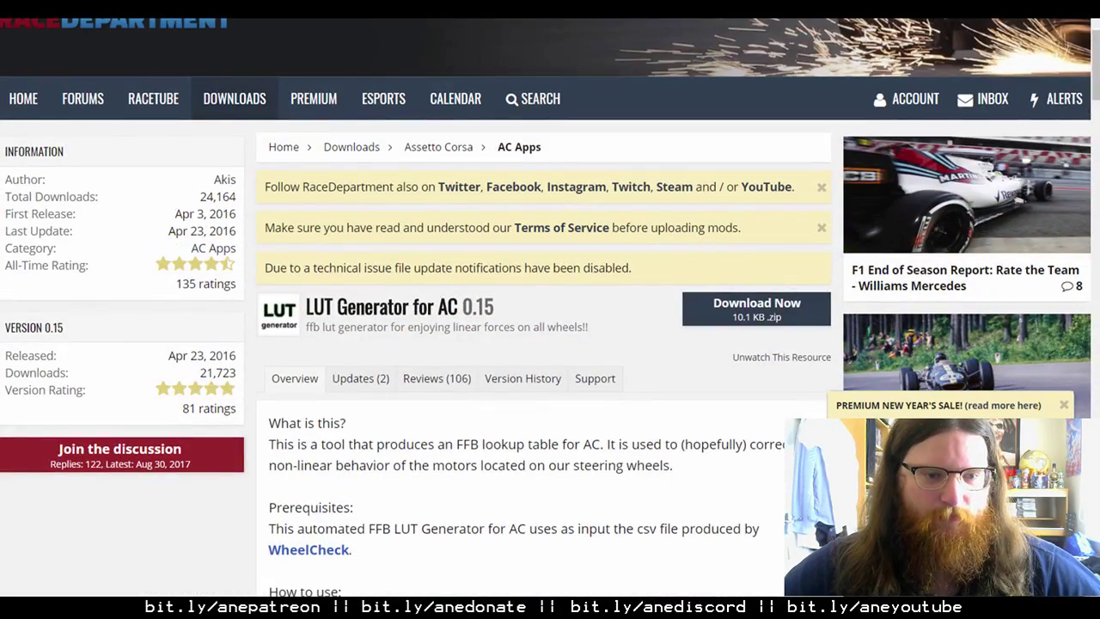
scroll(541, 327, down, 7)
- Switch to the Downloads window in File Explorer and open the LUTGenerator folder
mouse_move(176, 607)
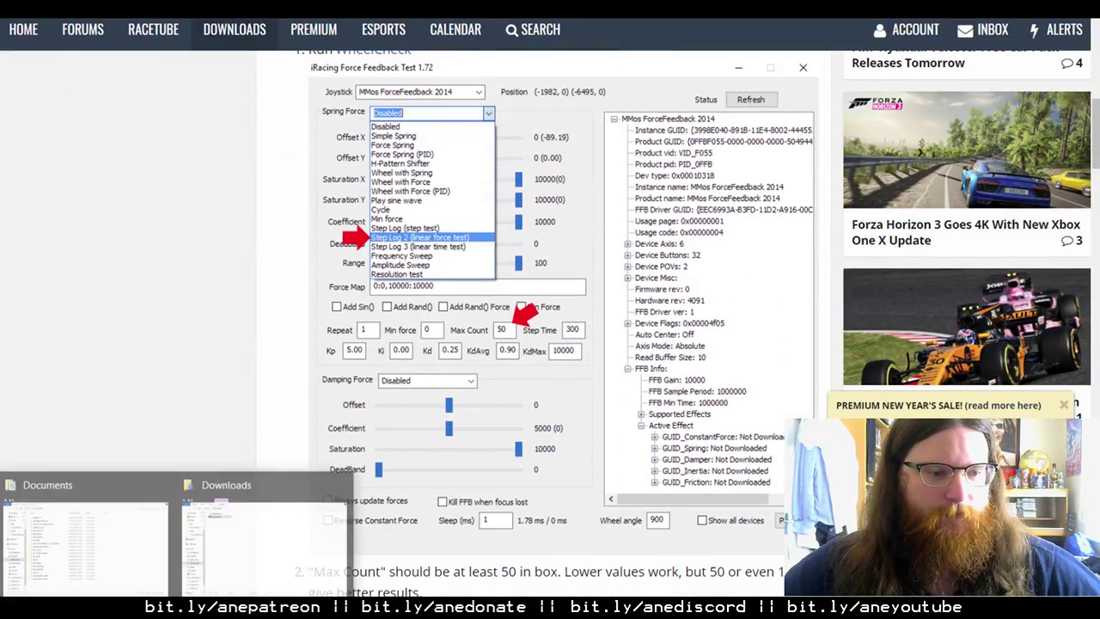
click(266, 537)
double_click(276, 108)
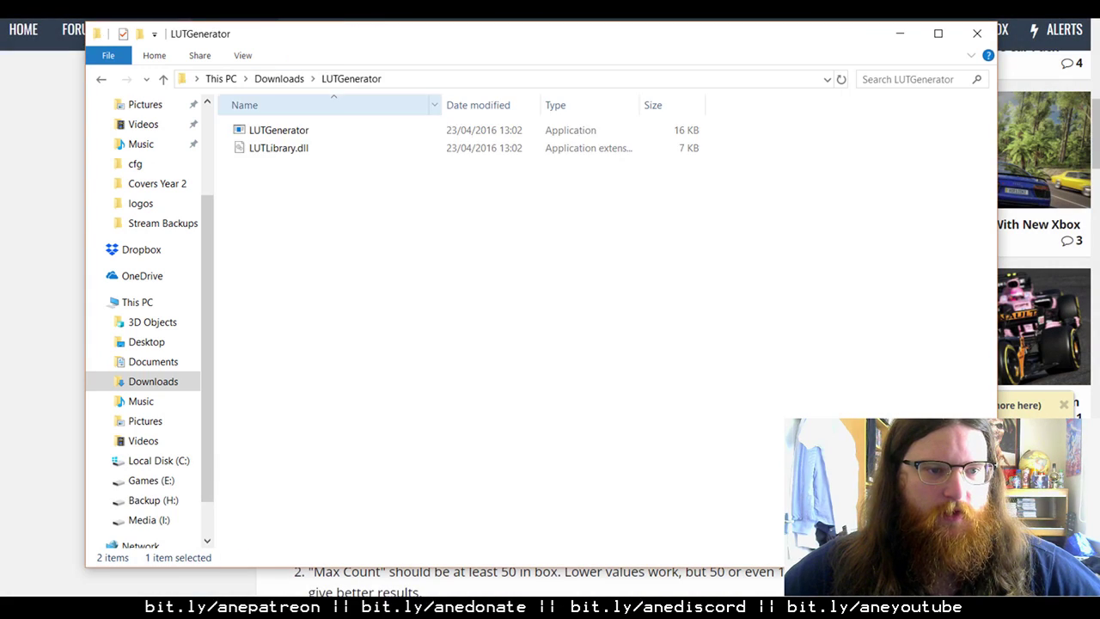
- Launch LUTGenerator, browse its CSV file picker to the Documents folder, and close both without choosing a file
double_click(278, 129)
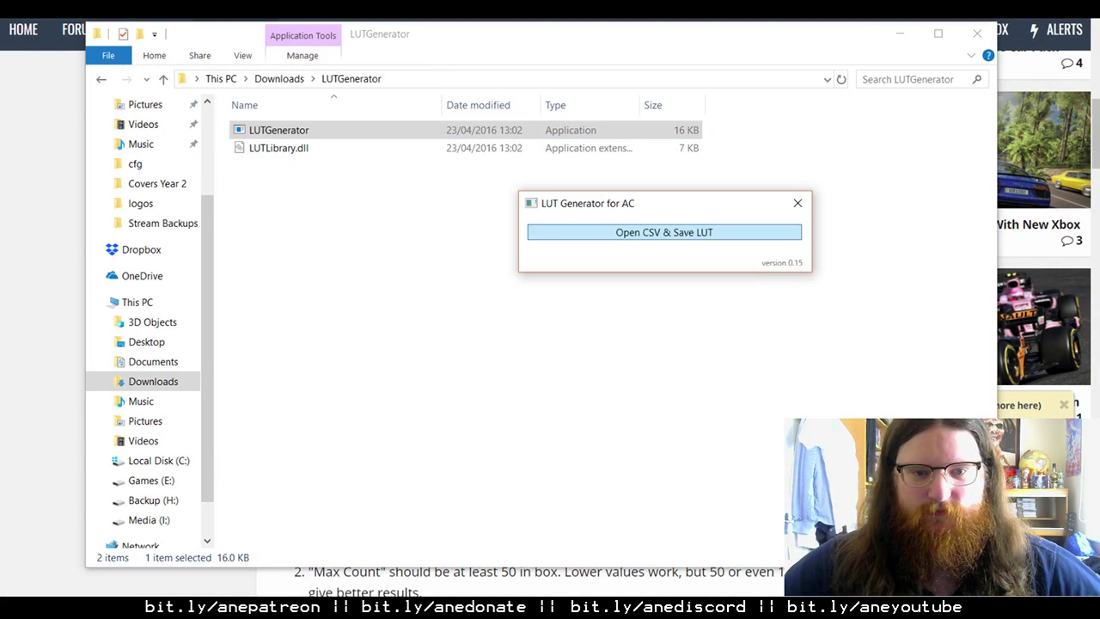
click(665, 232)
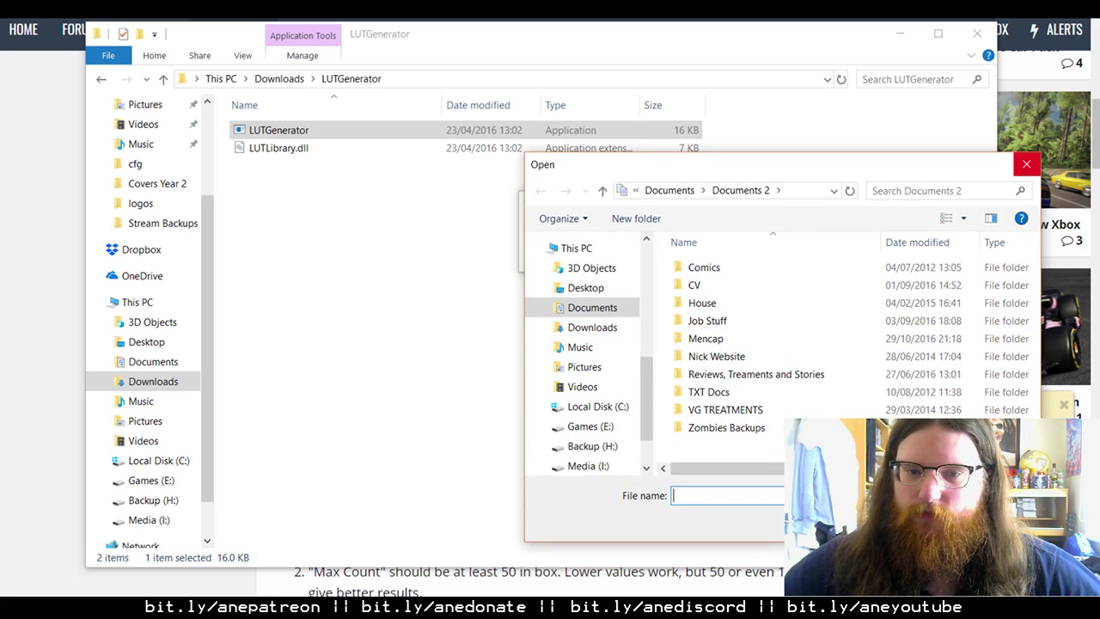
click(669, 190)
scroll(731, 404, down, 3)
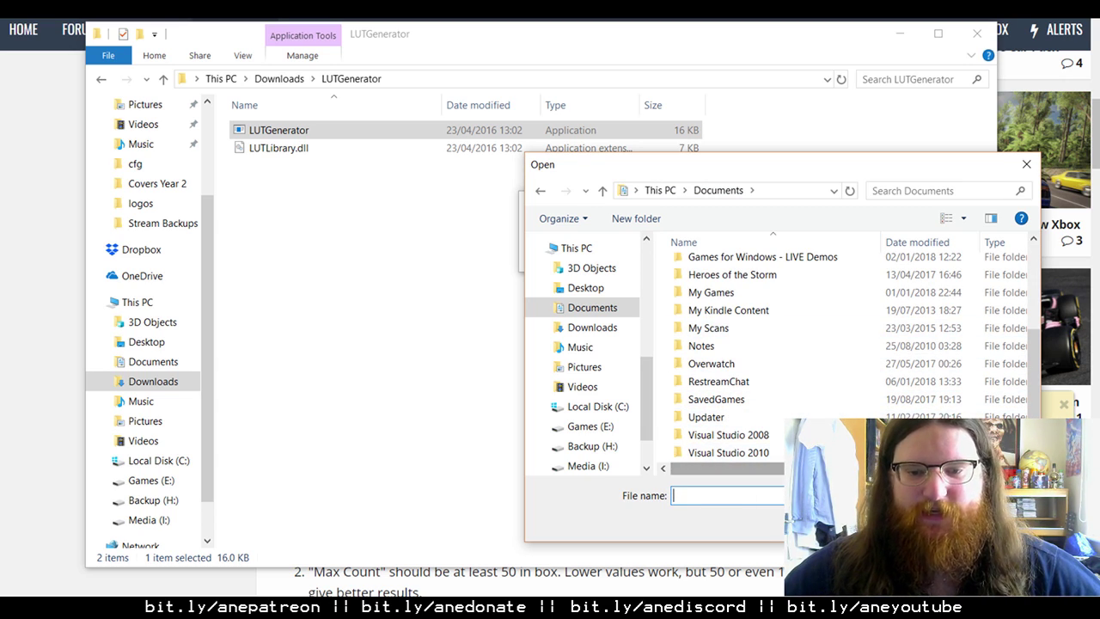
click(1026, 164)
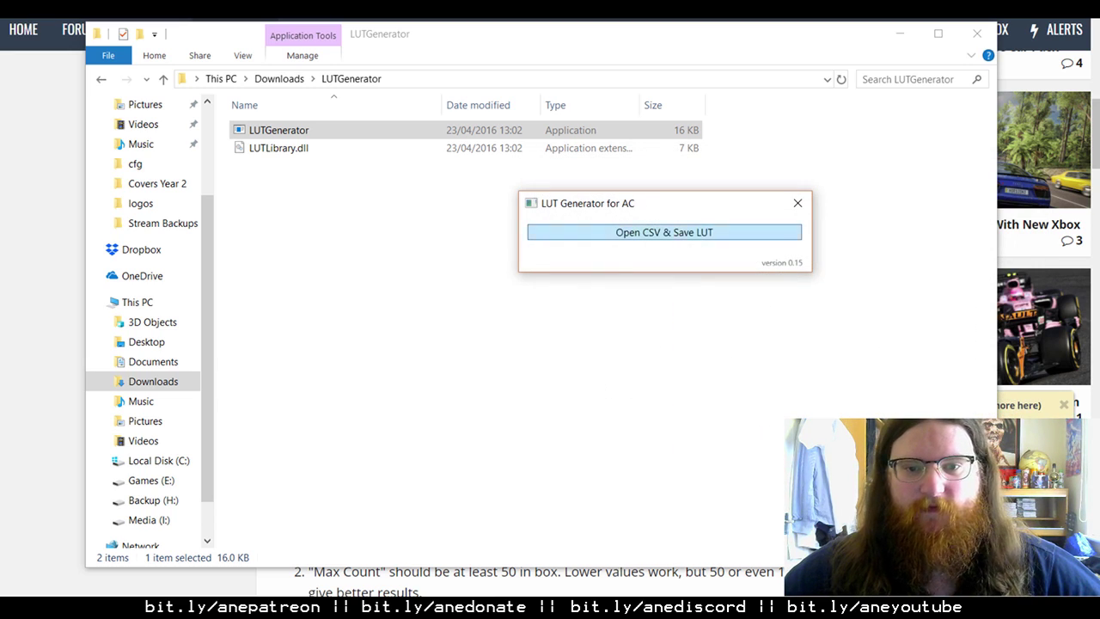
click(798, 203)
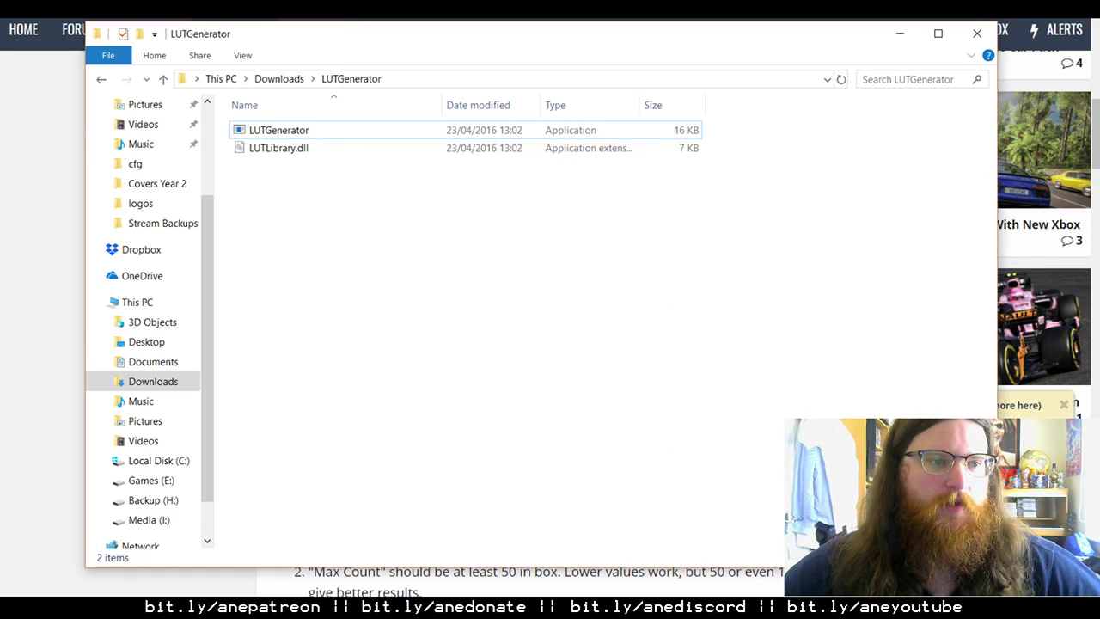
- Return LUTGenerator's folder window to Downloads, and open Assetto Corsa's cfg folder in the Documents window
key(alt+Left)
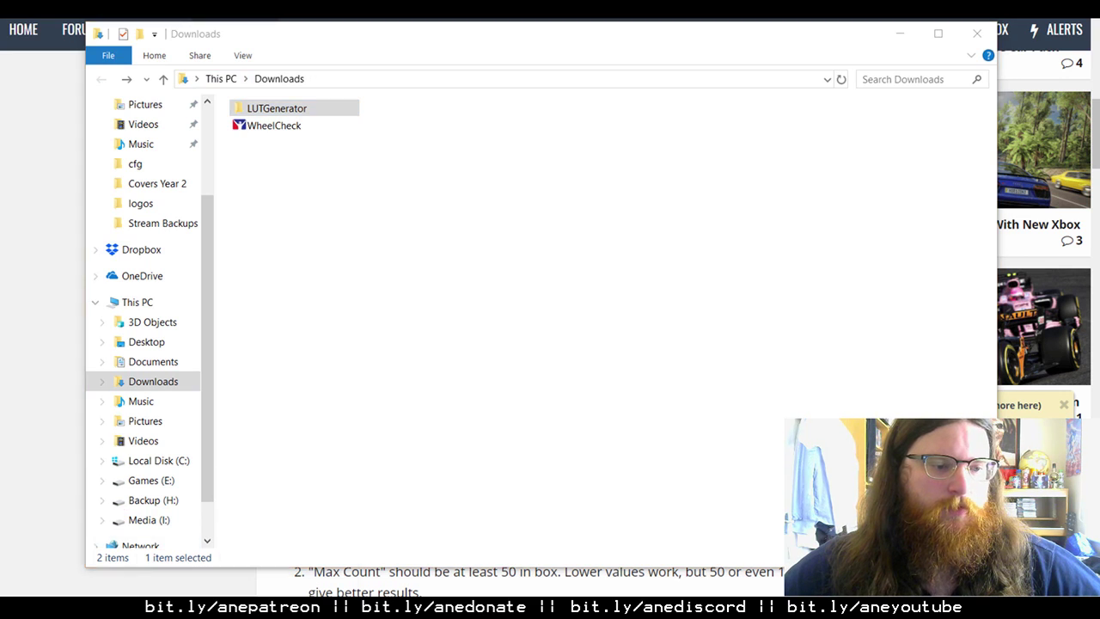
click(93, 535)
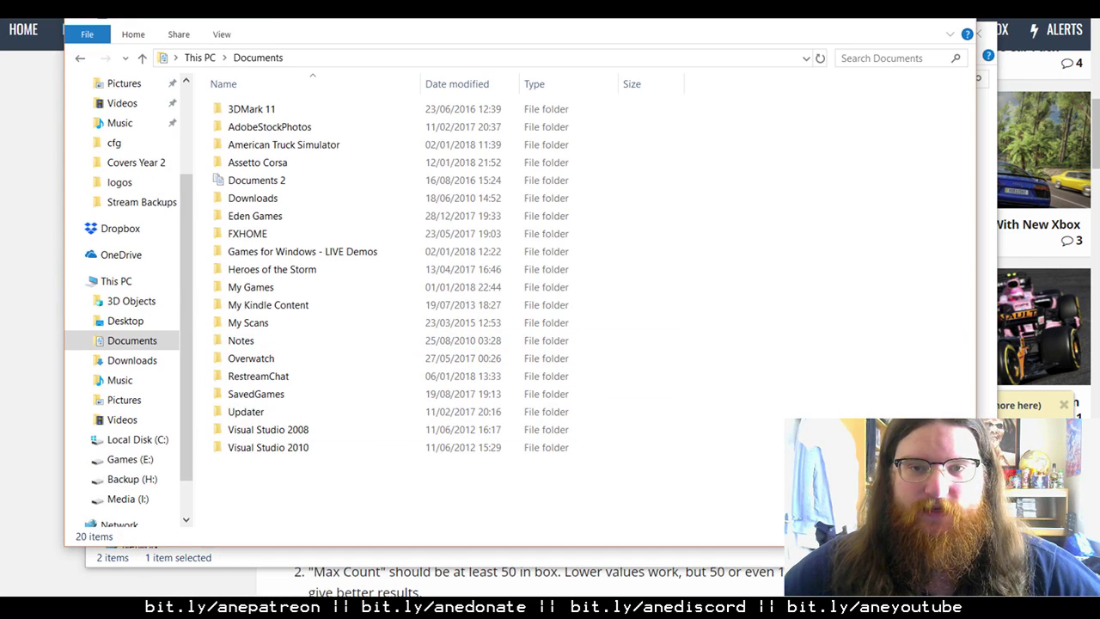
double_click(258, 163)
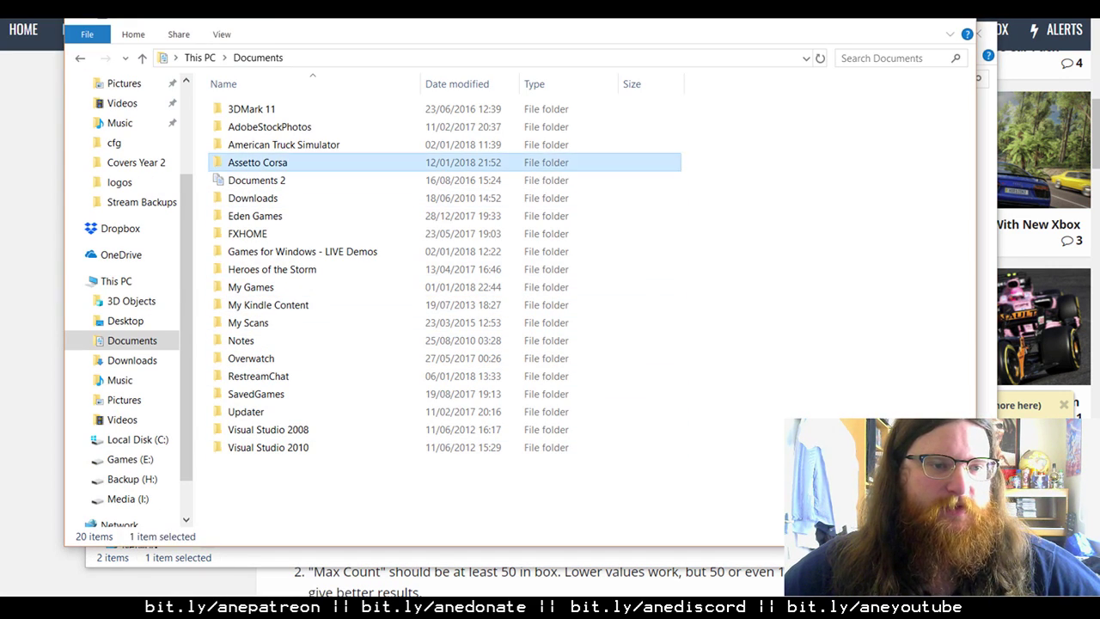
click(80, 58)
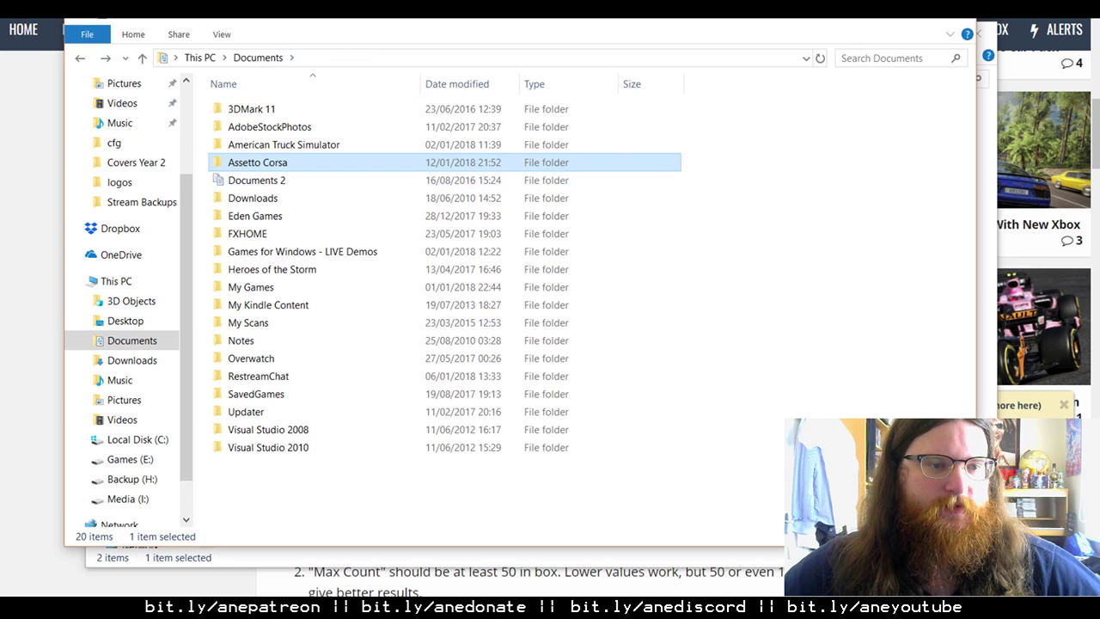
double_click(258, 162)
double_click(235, 127)
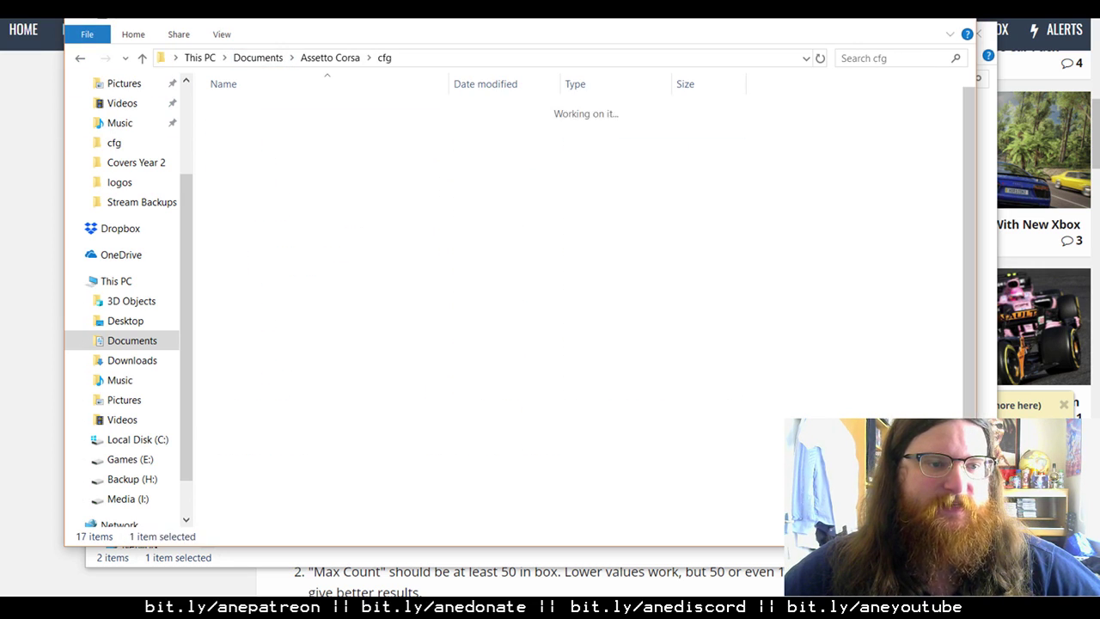
- Locate myLUT.lut in the cfg folder and examine the LUT type and curve entries in ff_post_process, closing the file unchanged
click(254, 359)
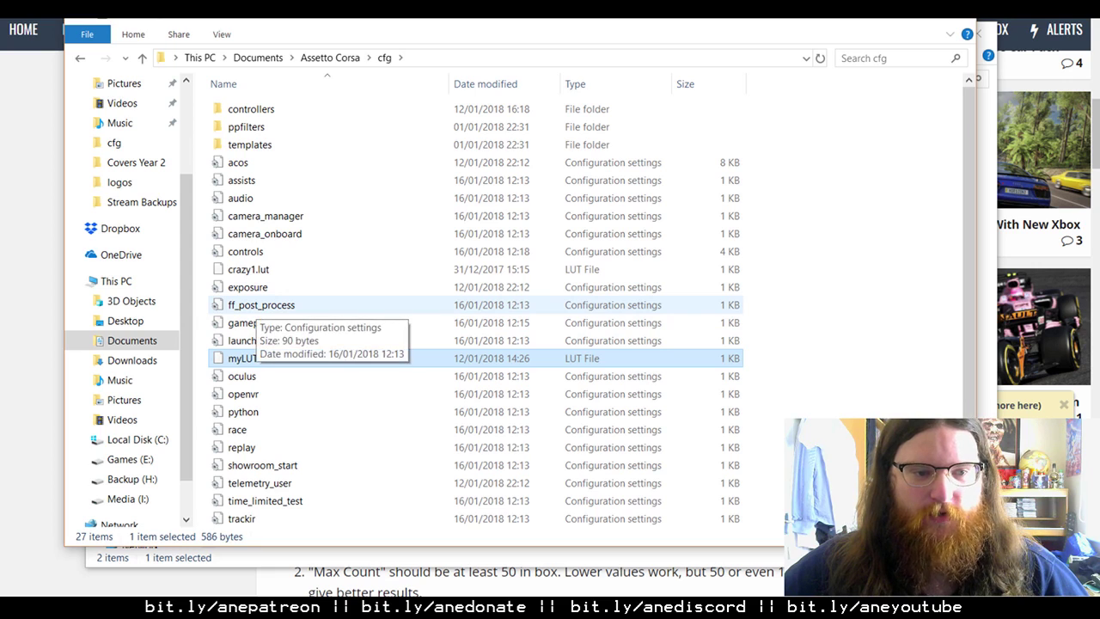
double_click(253, 305)
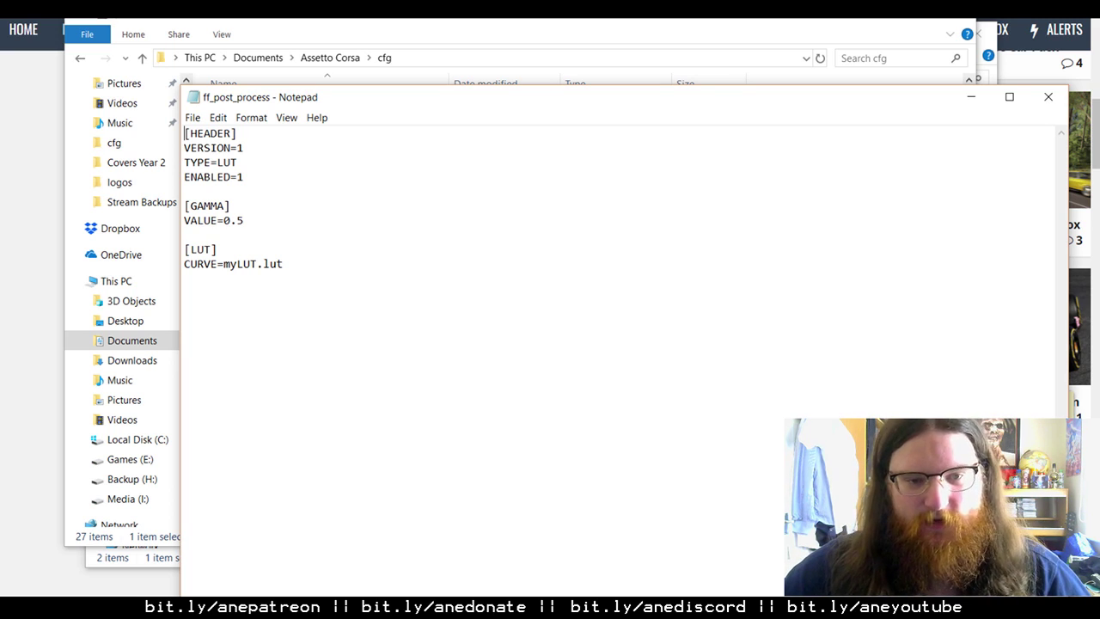
click(1049, 96)
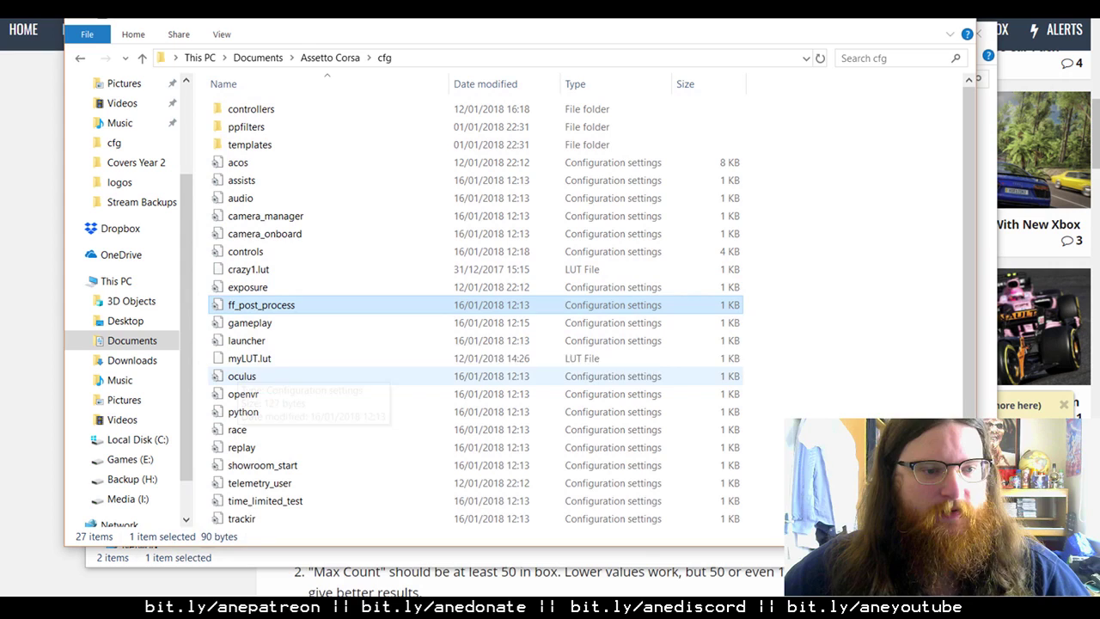
click(251, 359)
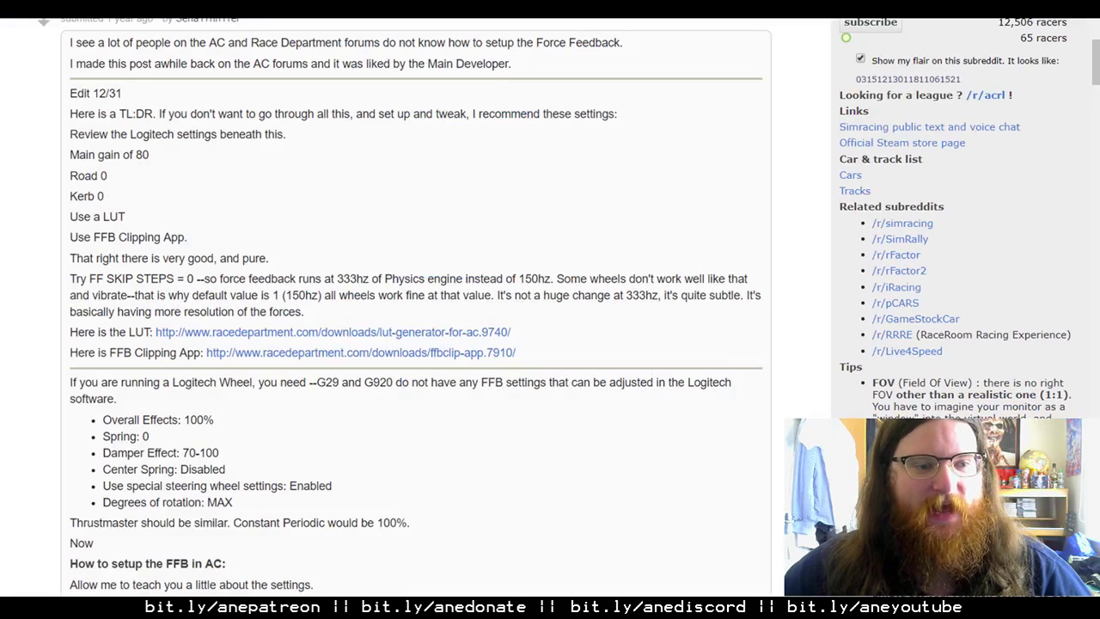
- Read the force feedback setup post's advice on Logitech settings, gain, road, kerb, understeer, slip and LUT use
scroll(413, 310, down, 5)
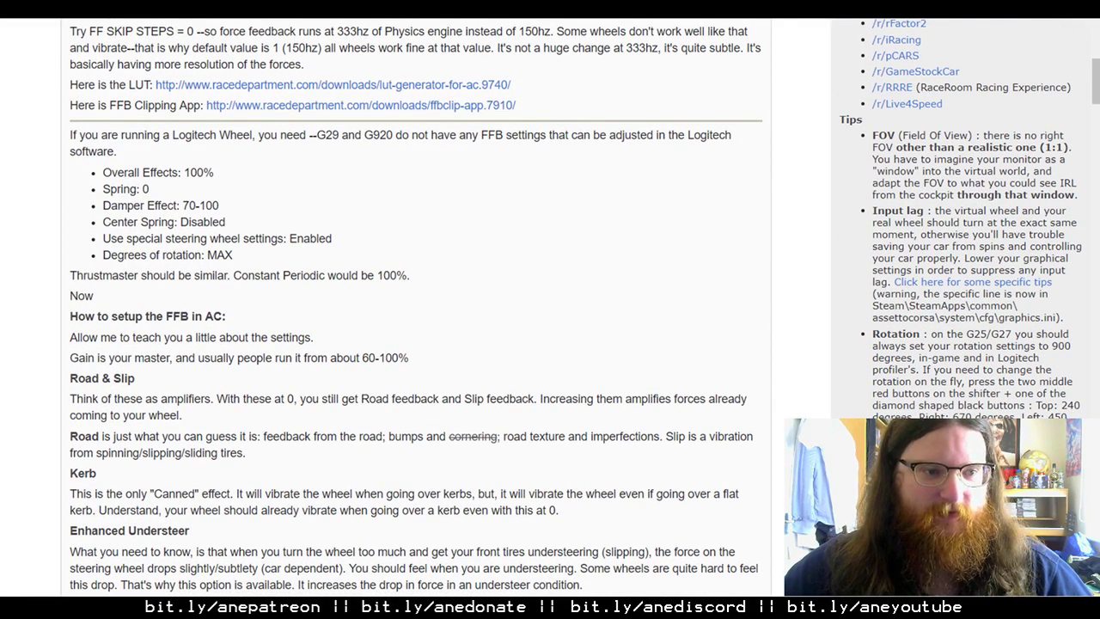
scroll(413, 309, down, 4)
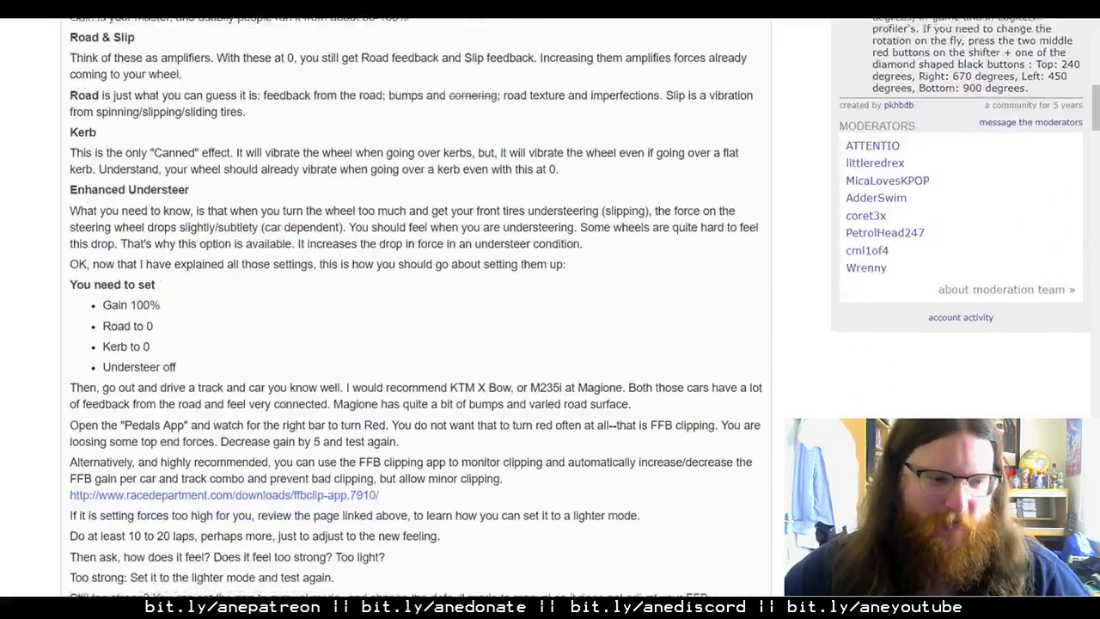
scroll(412, 310, down, 4)
scroll(412, 310, up, 1)
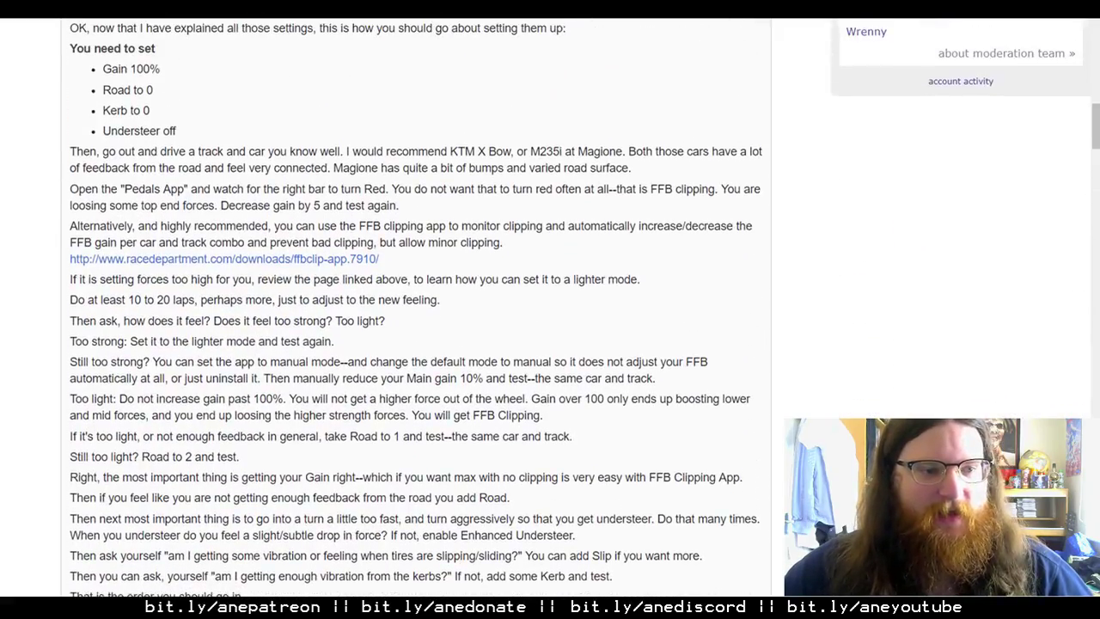
scroll(413, 310, down, 2)
scroll(412, 309, down, 3)
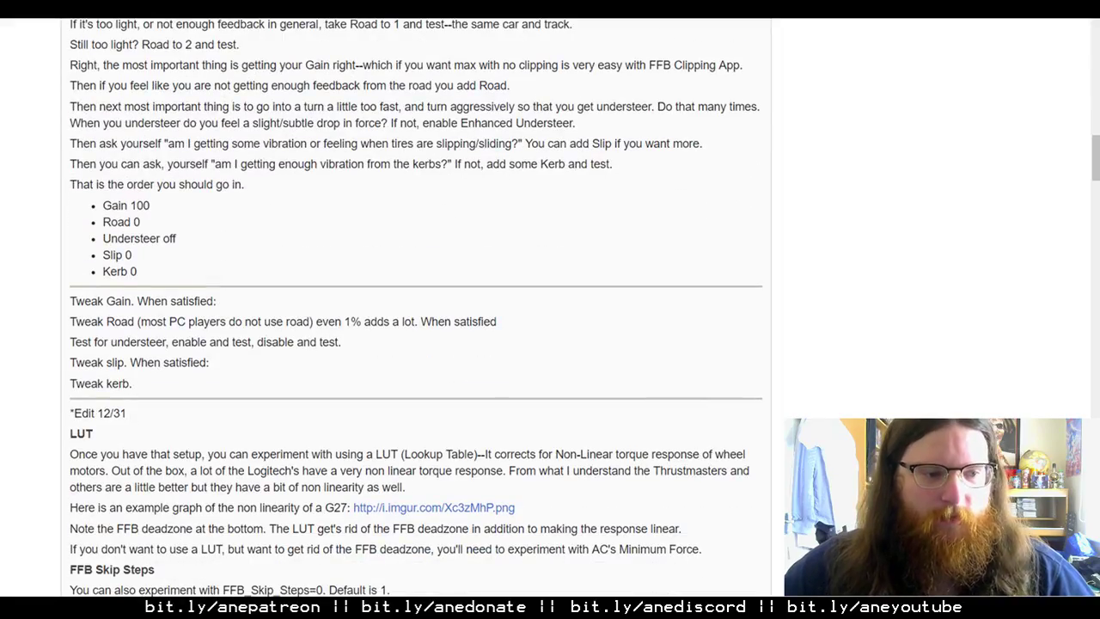
scroll(413, 309, up, 10)
scroll(413, 309, down, 3)
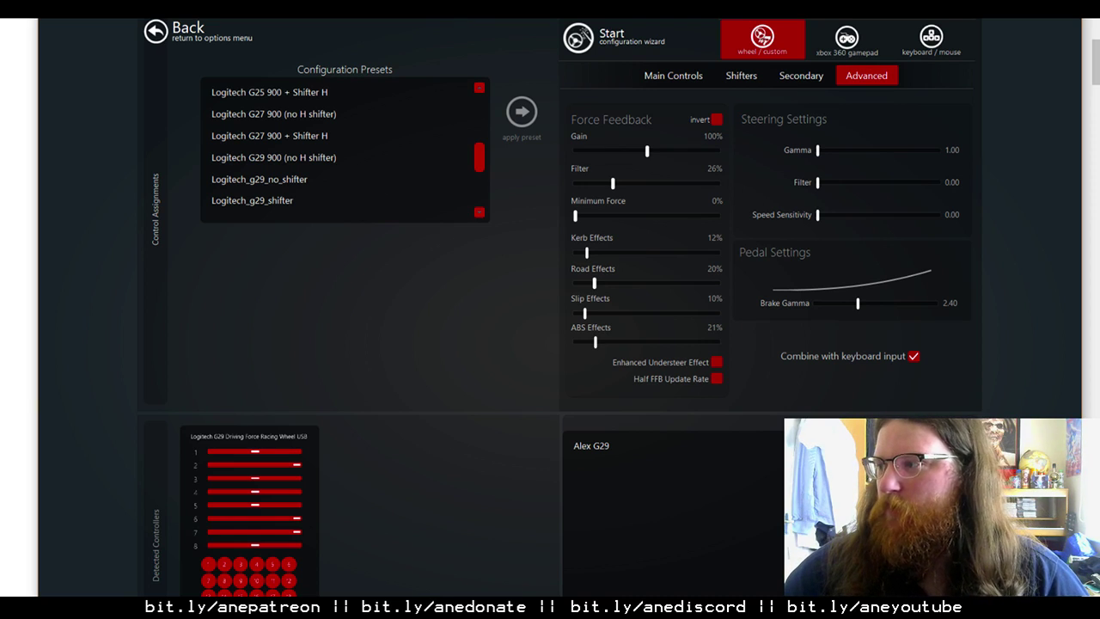
- Review the advanced force feedback settings in Assetto Corsa's control options and return to the Options page with the game enlarged
key(Escape)
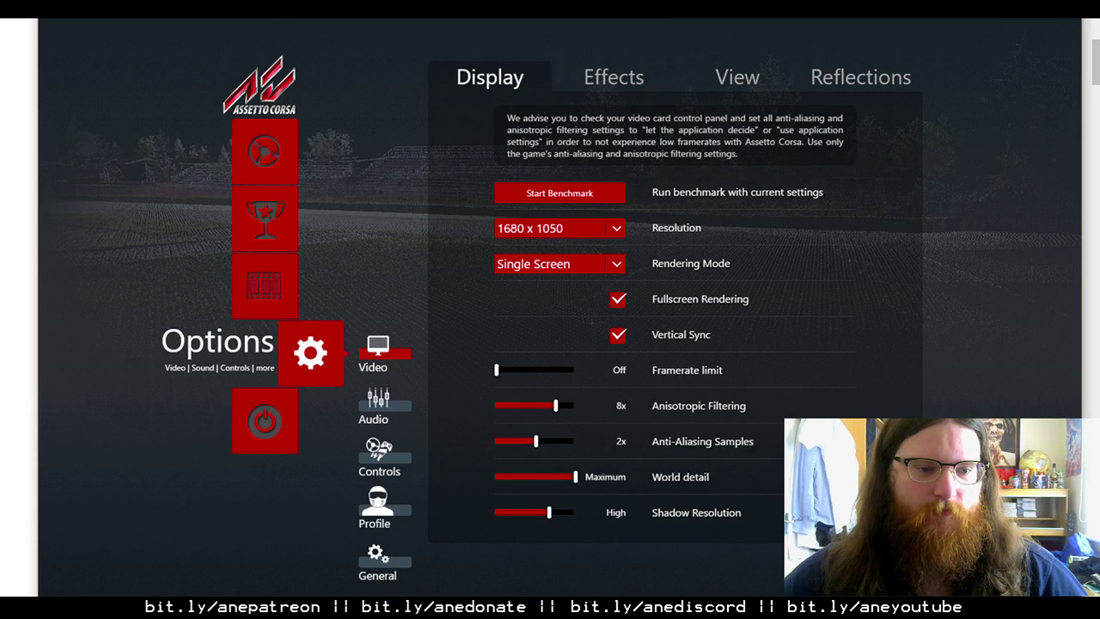
click(379, 457)
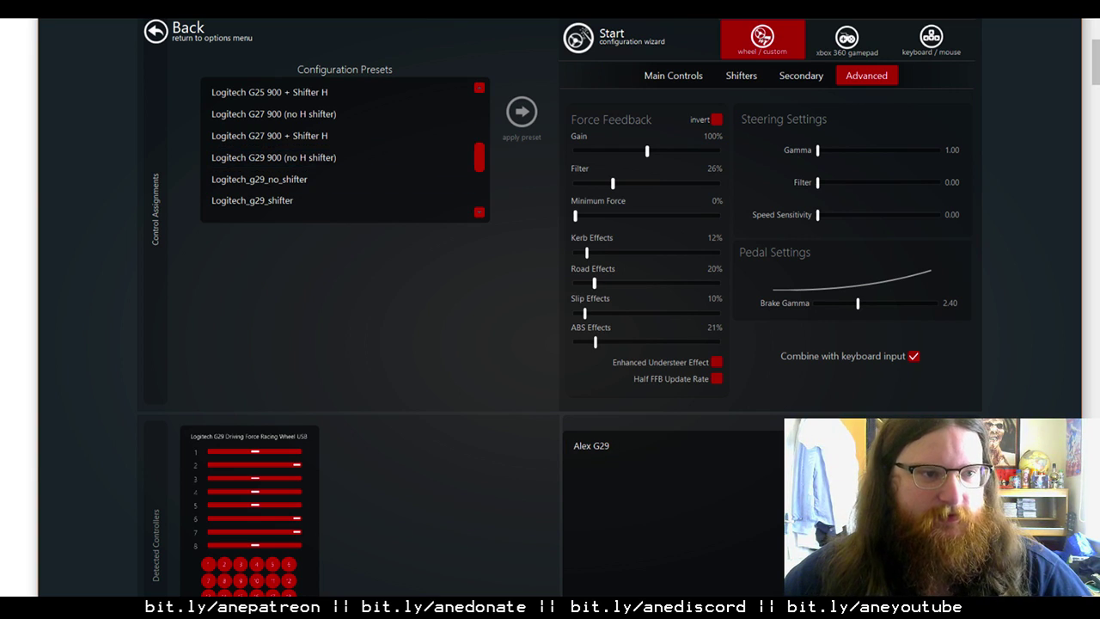
click(172, 32)
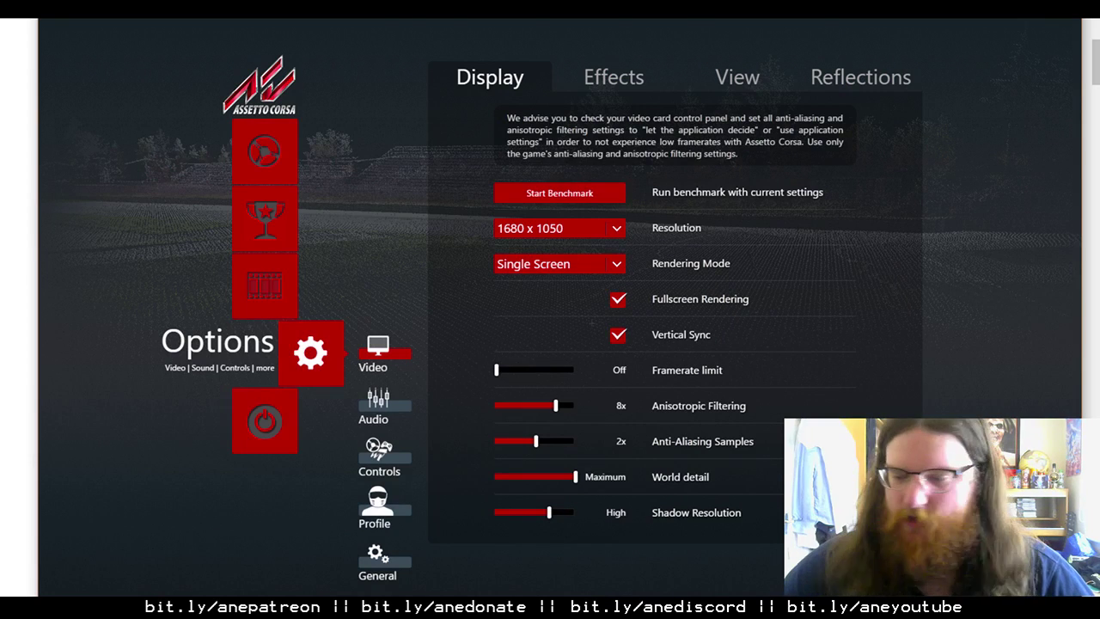
key(F11)
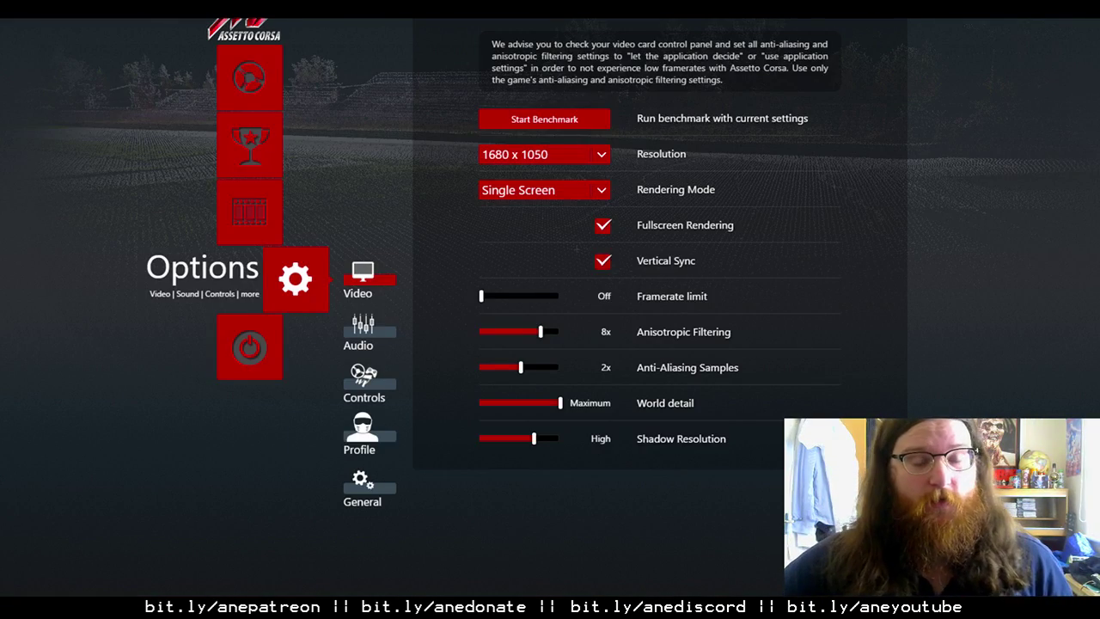
- Set up a Practice session under Drive with the Audi S1 as the car
key(Escape)
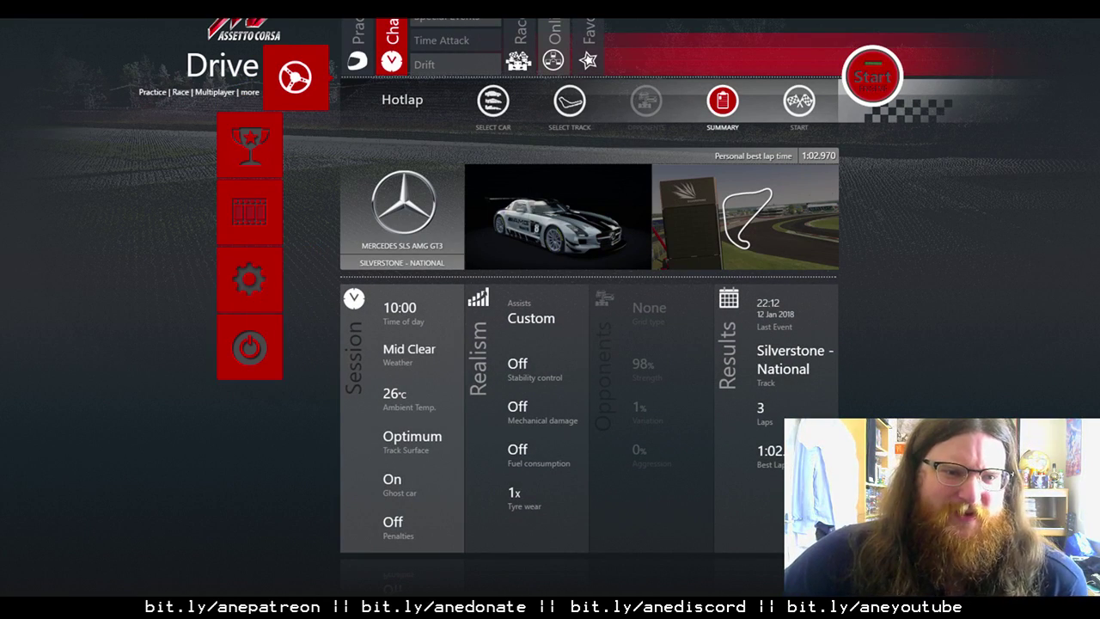
click(357, 59)
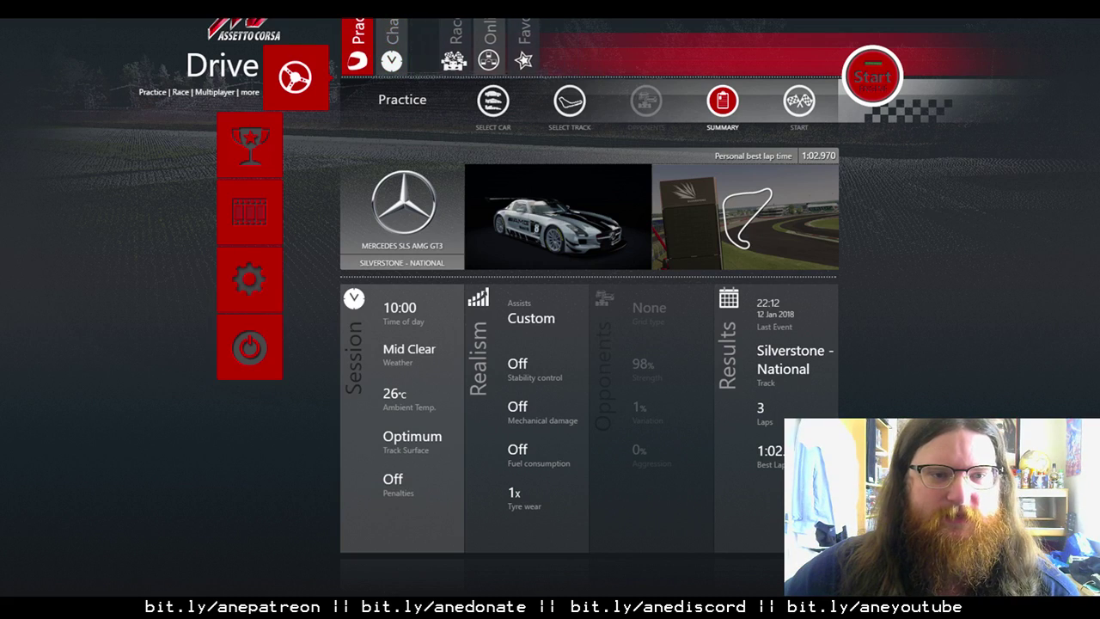
click(493, 101)
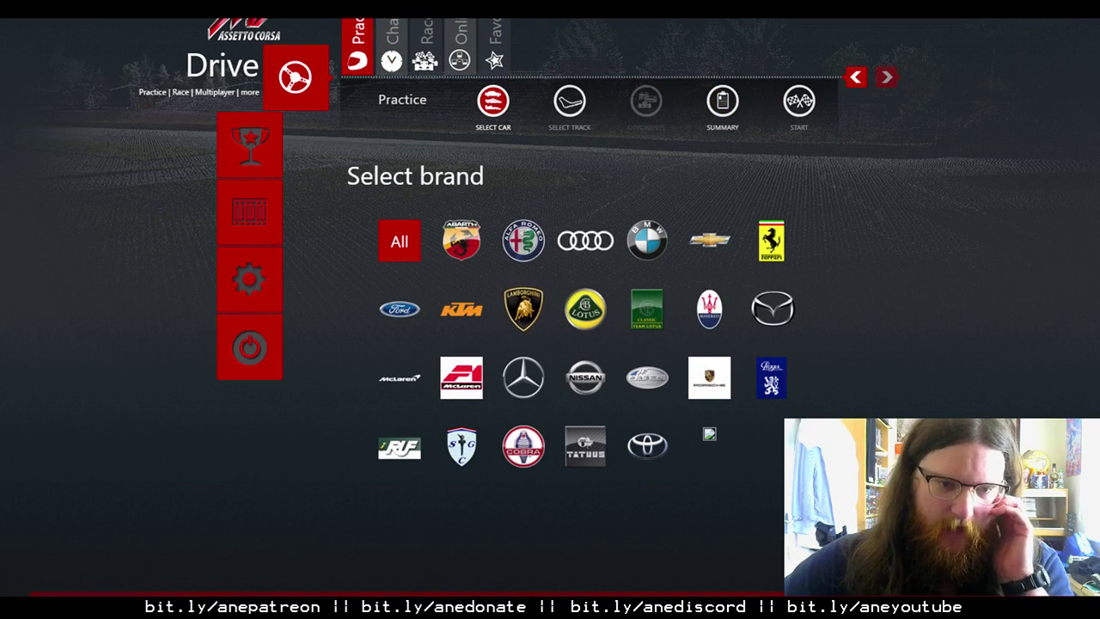
click(585, 241)
key(Down)
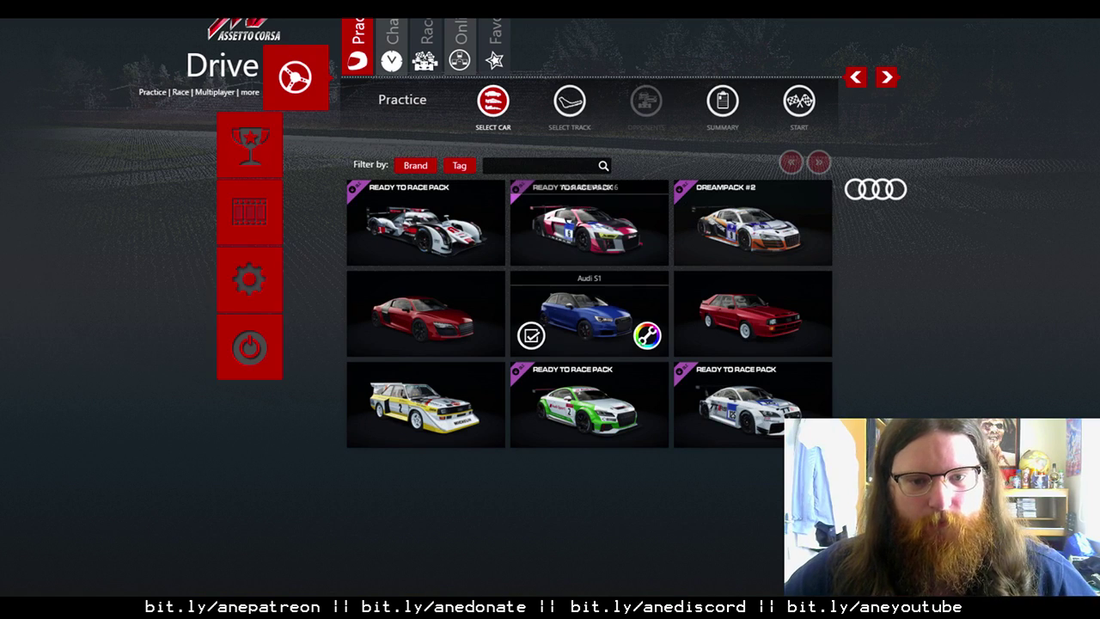
key(Return)
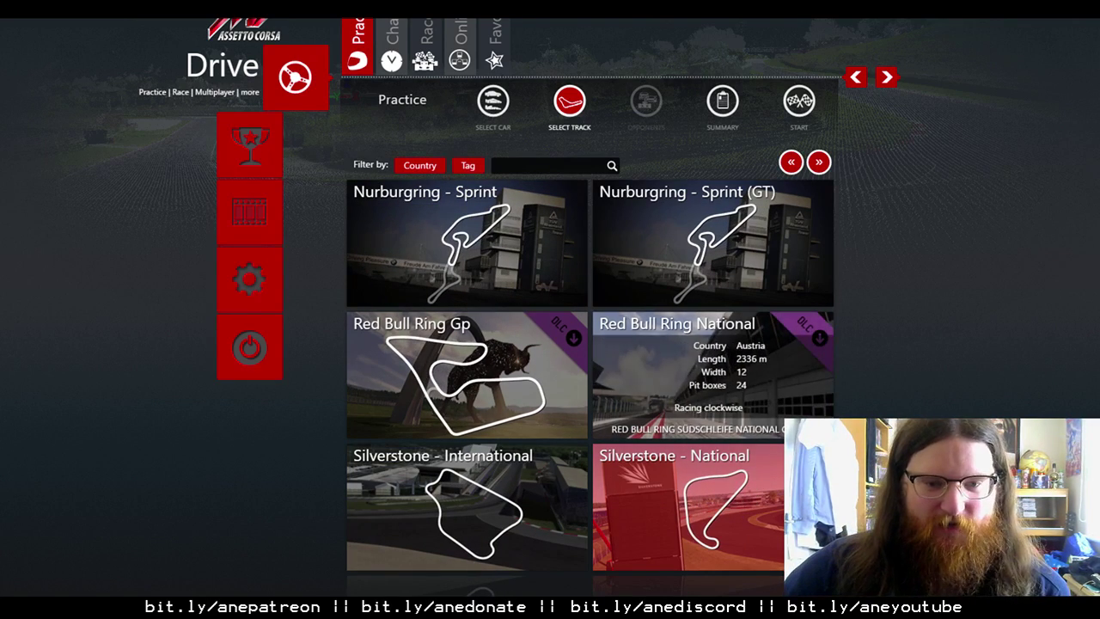
- Choose Silverstone 1967 as the track, start the practice session, and switch away from the game once loaded
click(820, 162)
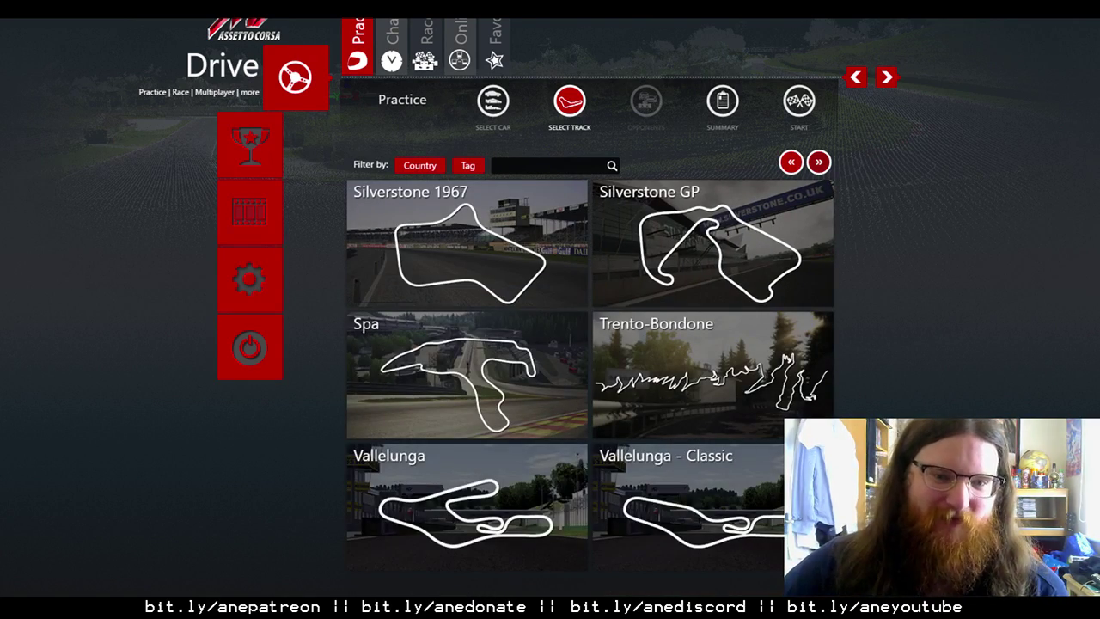
click(495, 245)
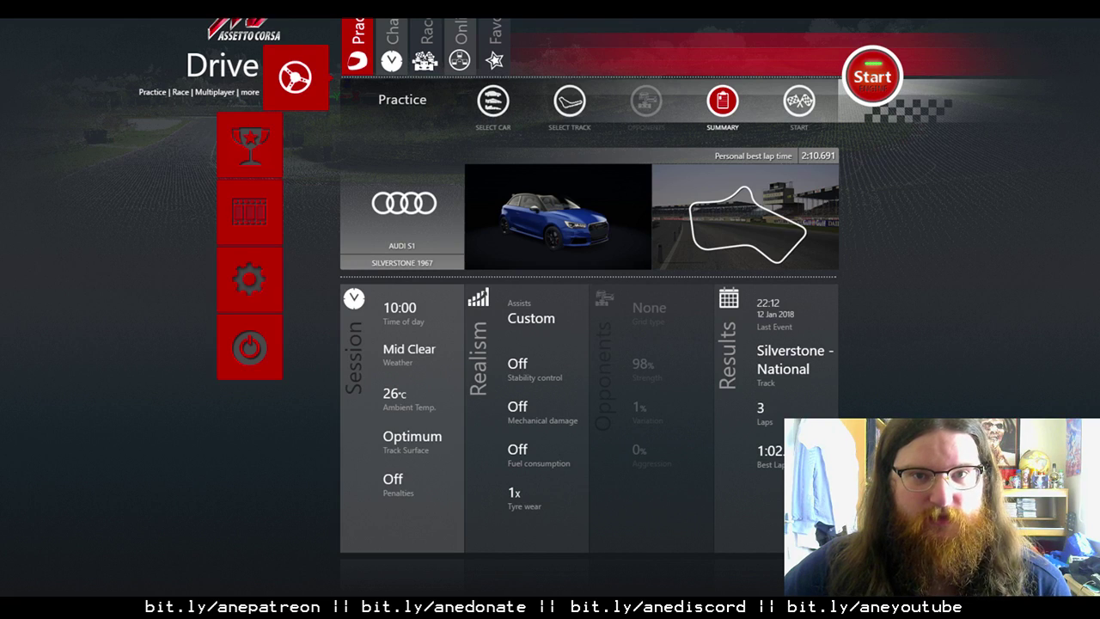
click(873, 77)
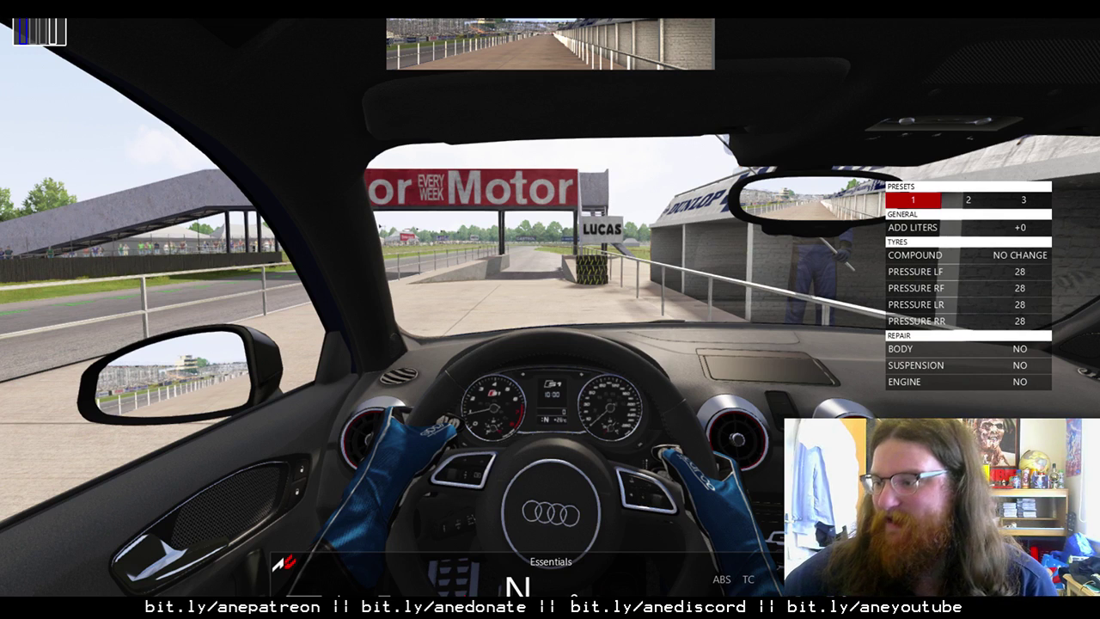
key(alt+Tab)
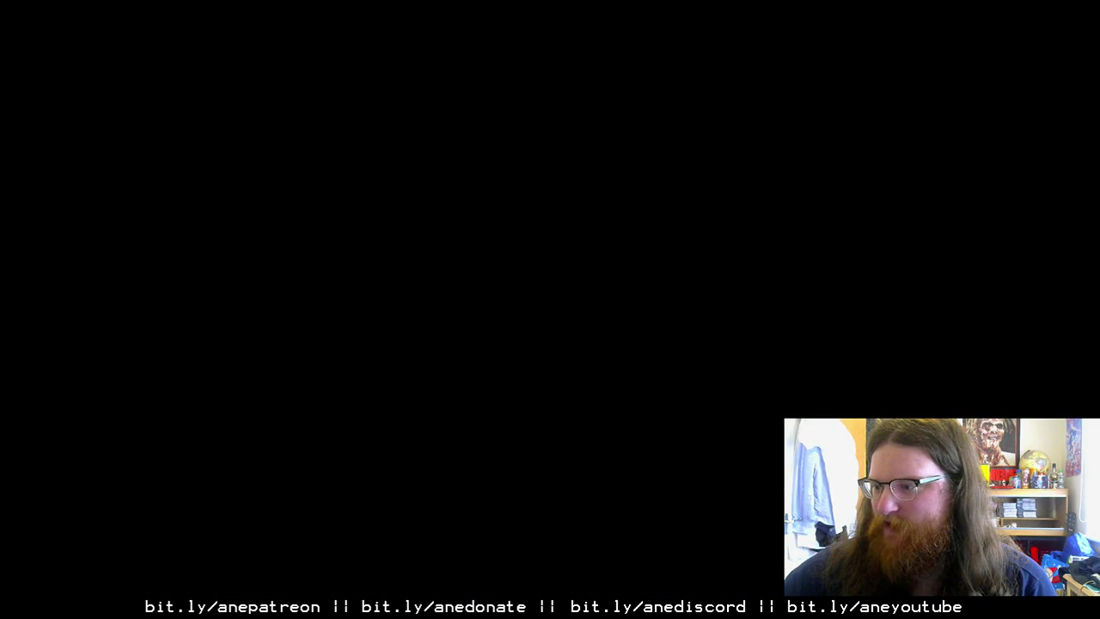